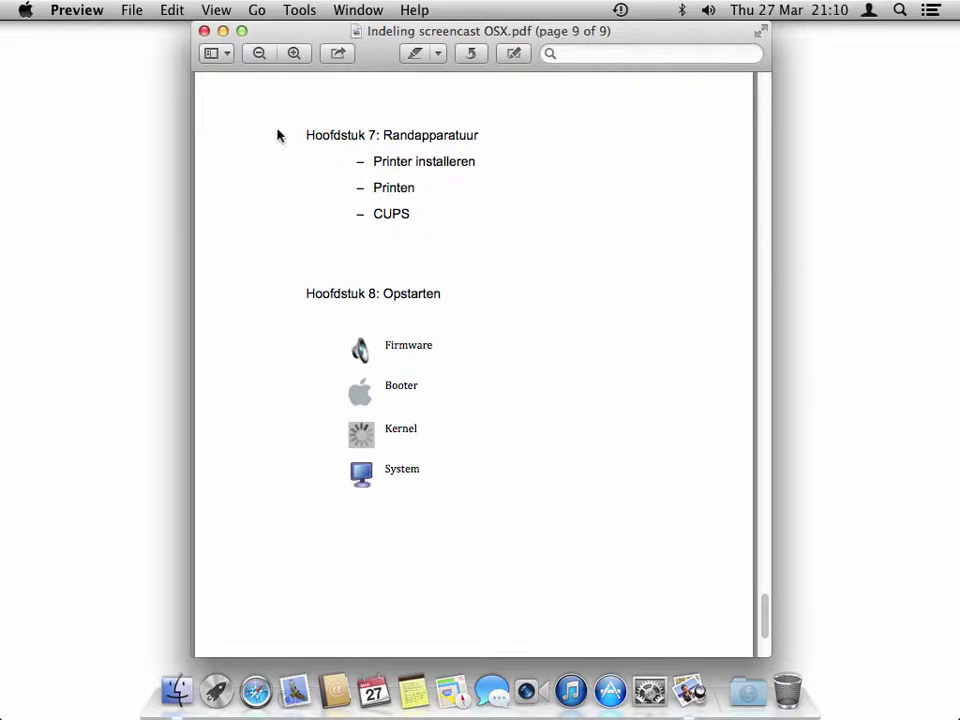
Minimize the PDF, open the Printers & Scanners preferences in System Preferences and start adding a printer or scanner.
left_click(223, 32)
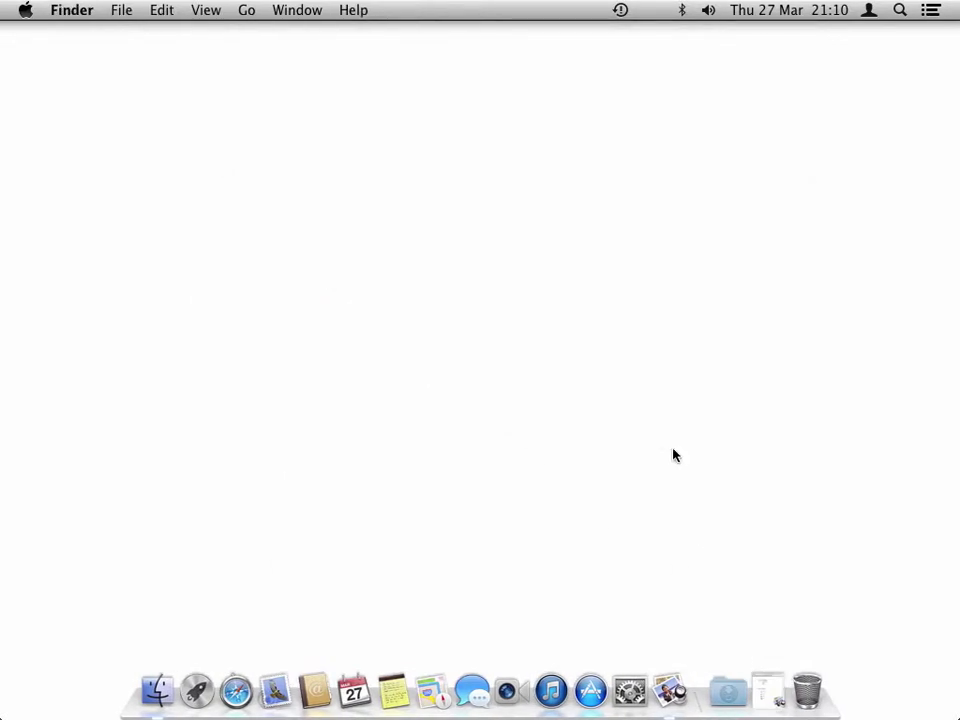
left_click(630, 690)
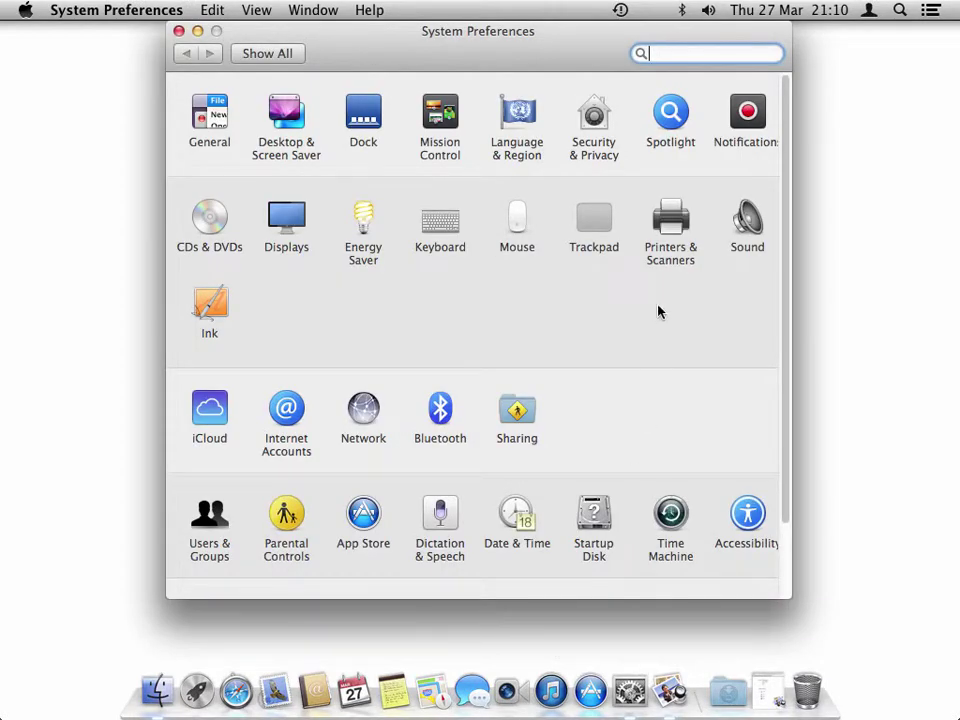
left_click(669, 227)
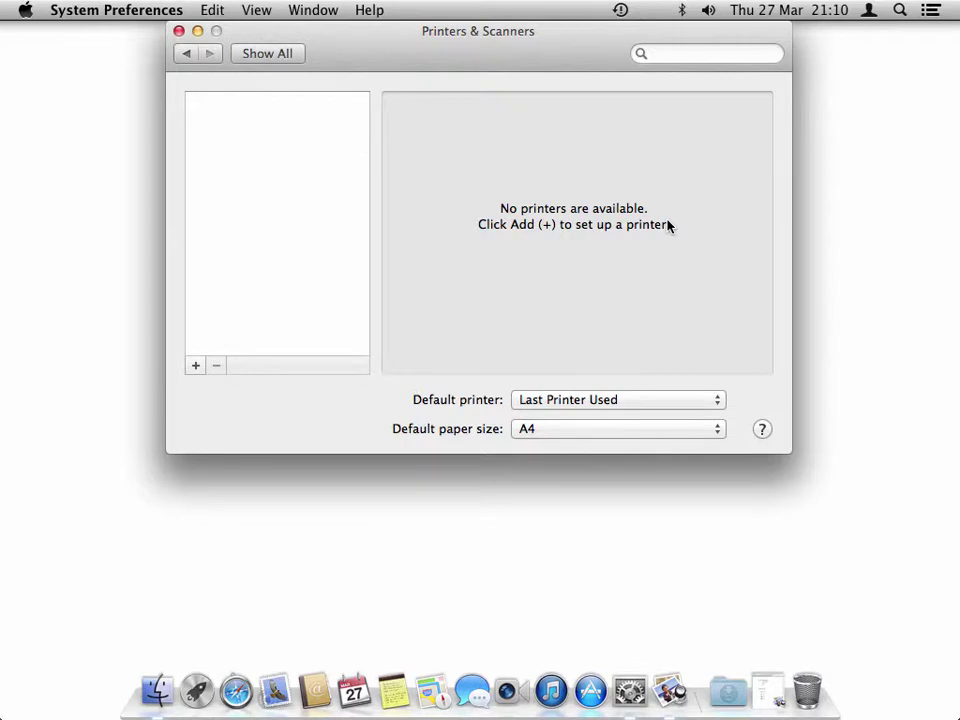
left_click(196, 367)
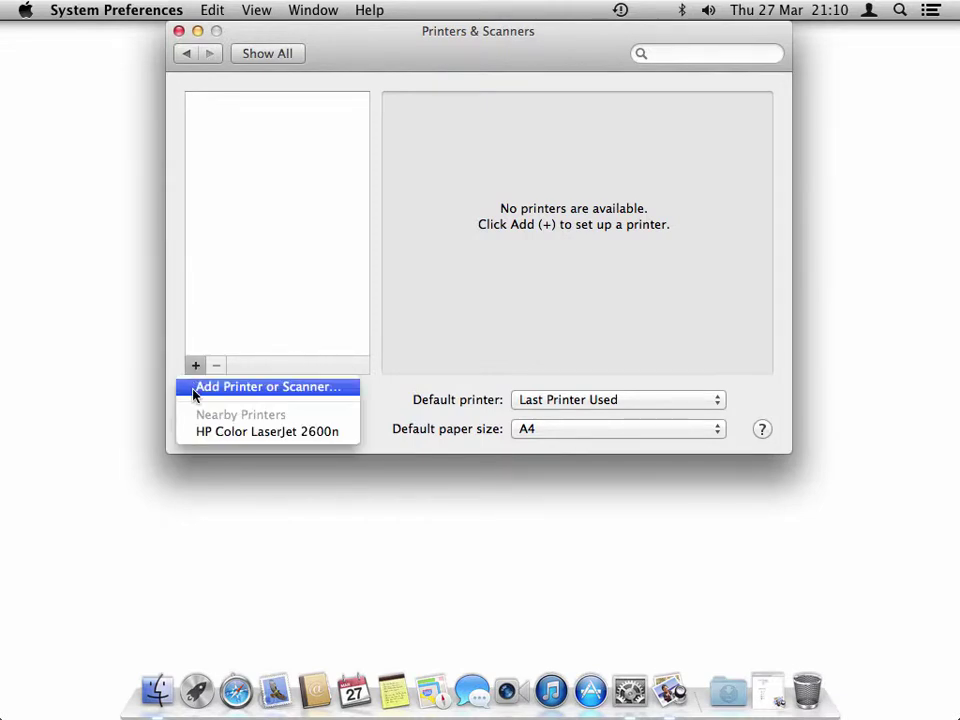
left_click(194, 392)
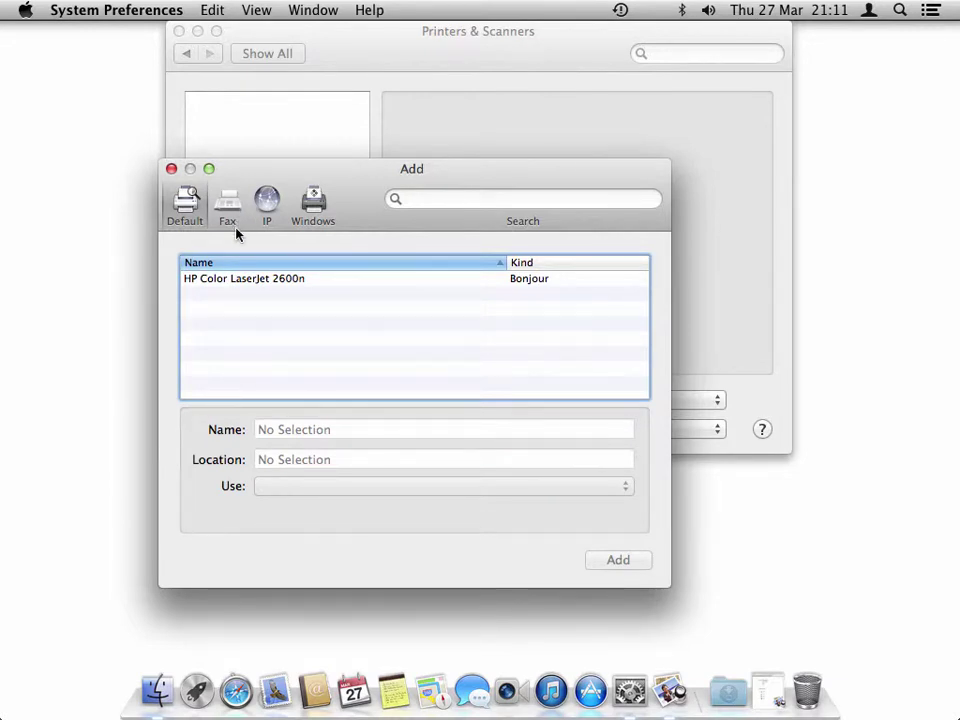
Review the IP printer's address, protocol and queue settings, and browse the Windows workgroup for shared printers.
left_click(267, 208)
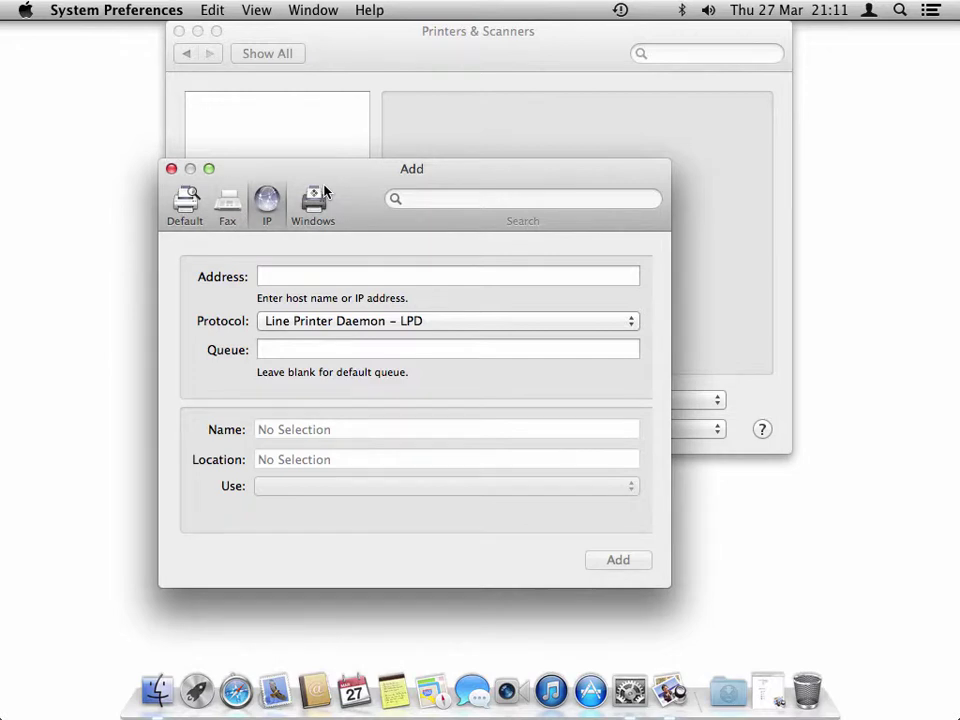
left_click(295, 274)
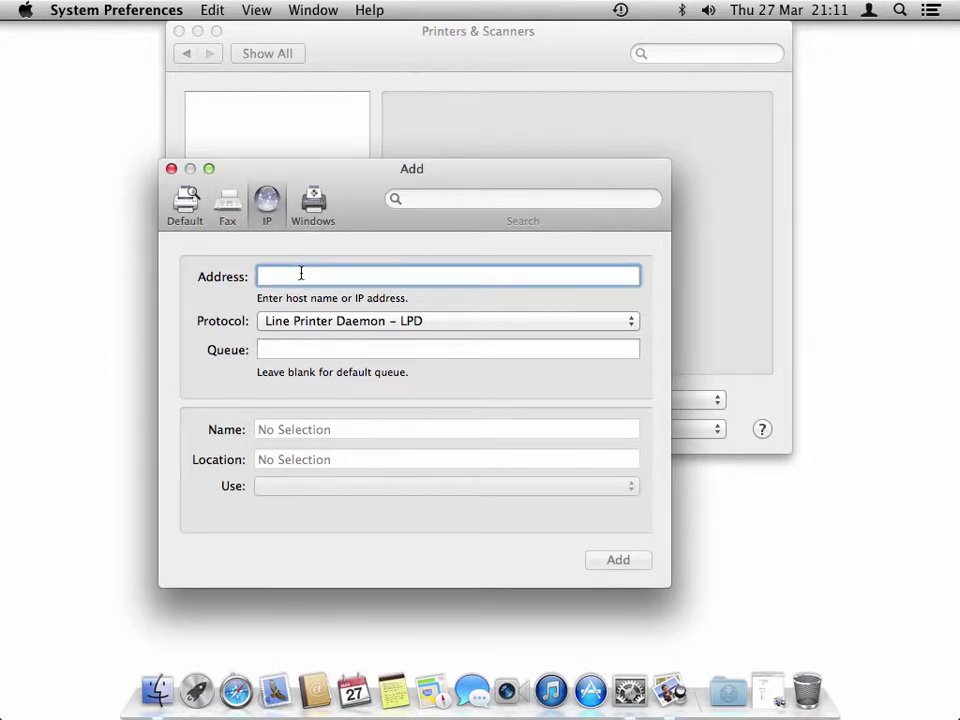
left_click(308, 326)
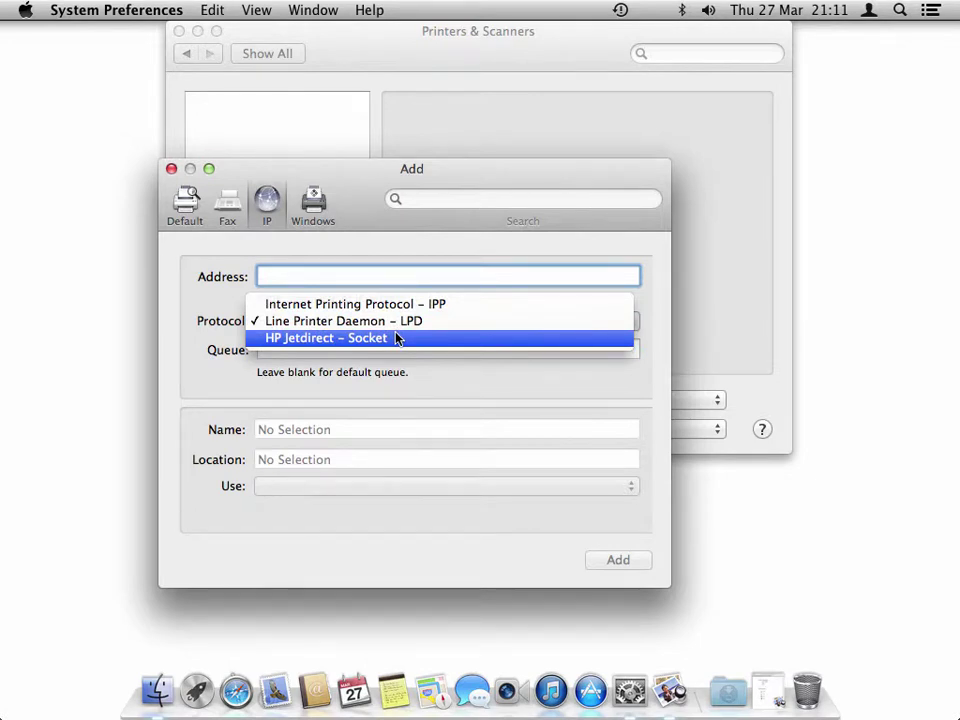
left_click(285, 373)
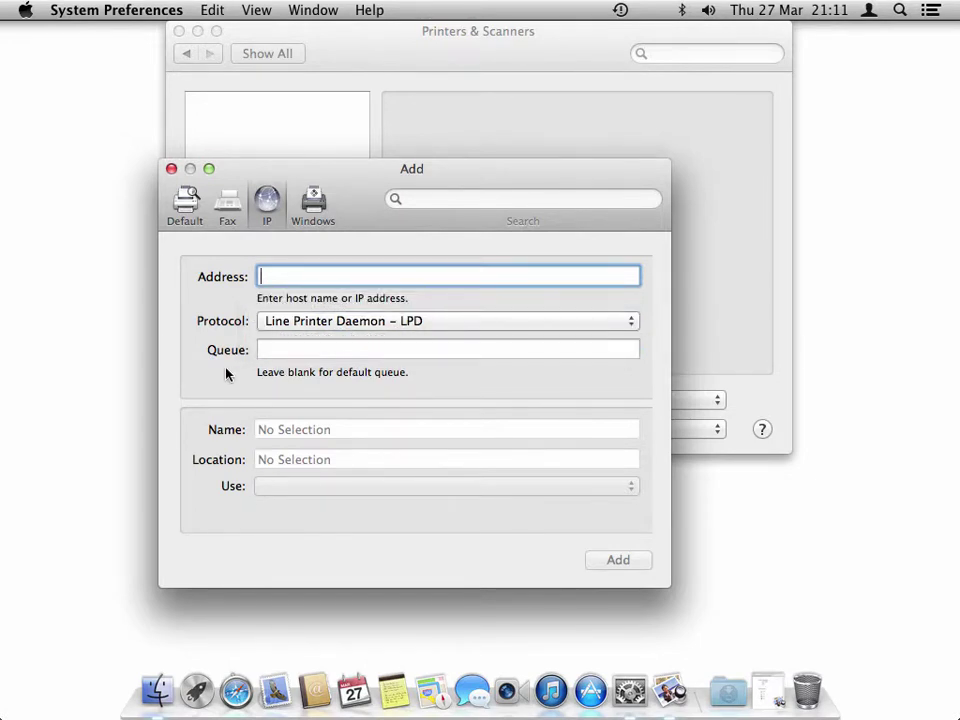
left_click(283, 350)
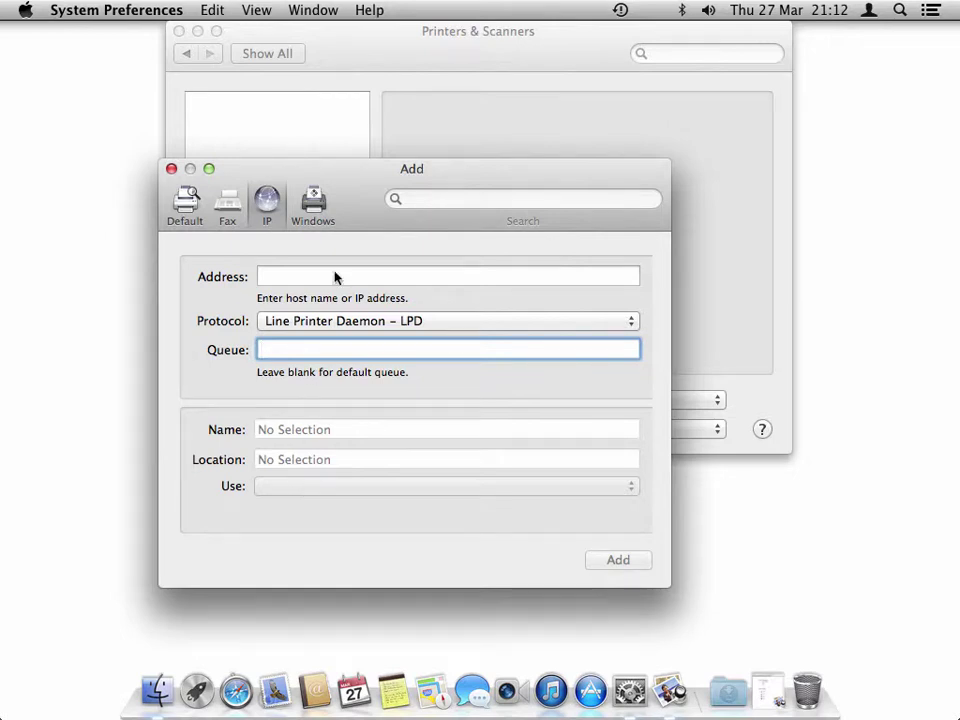
left_click(314, 204)
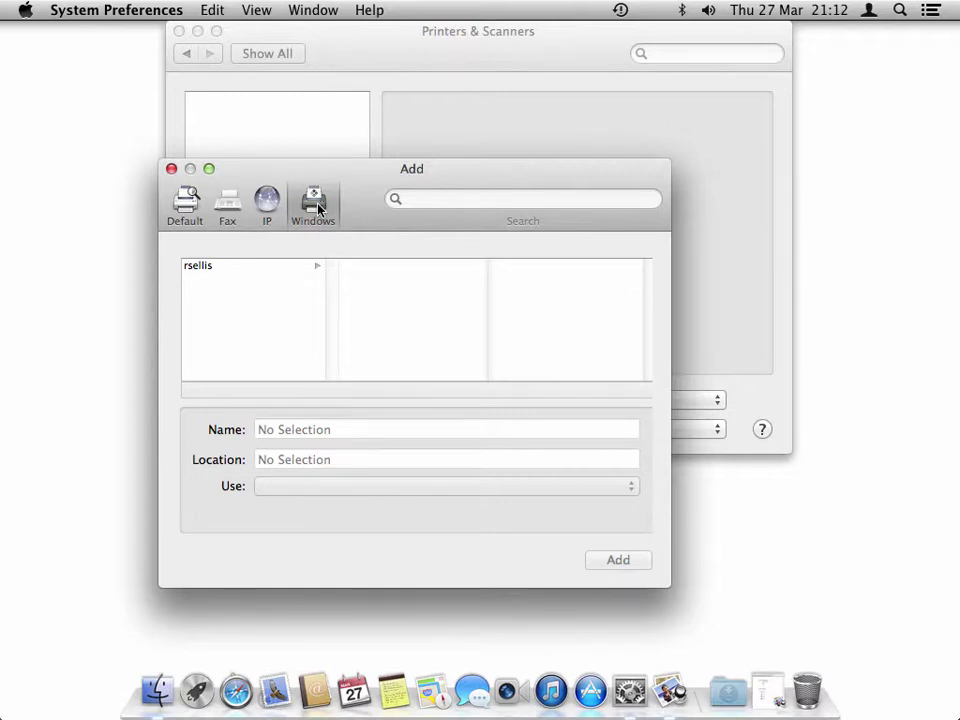
left_click(210, 266)
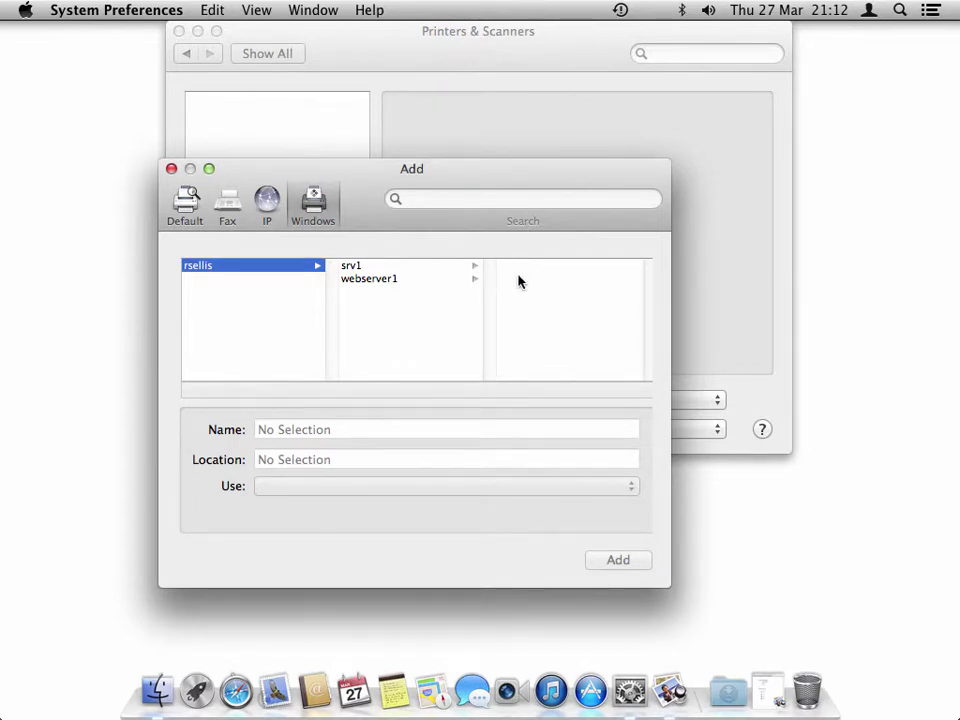
Customize the Add window's toolbar to include the Advanced item after Windows.
right_click(377, 182)
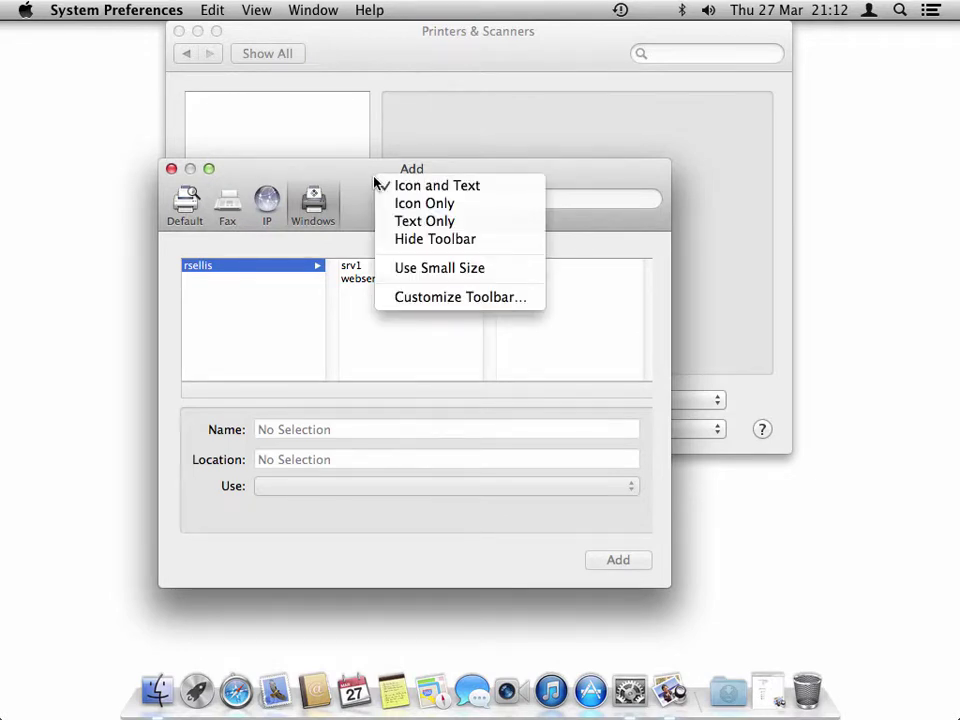
left_click(418, 300)
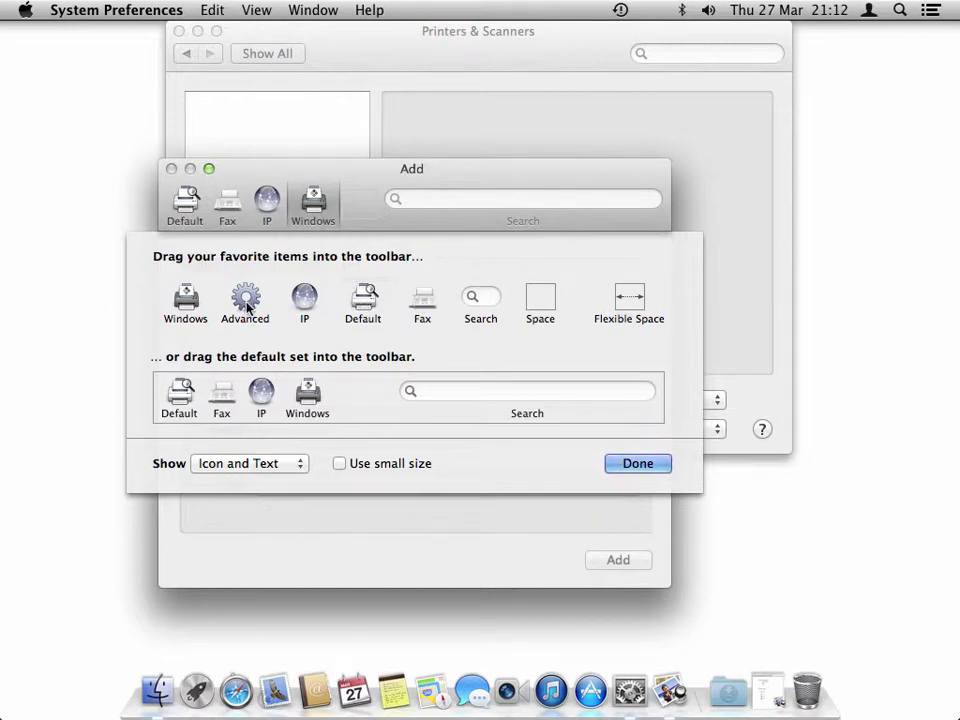
left_click_drag(247, 306, 368, 208)
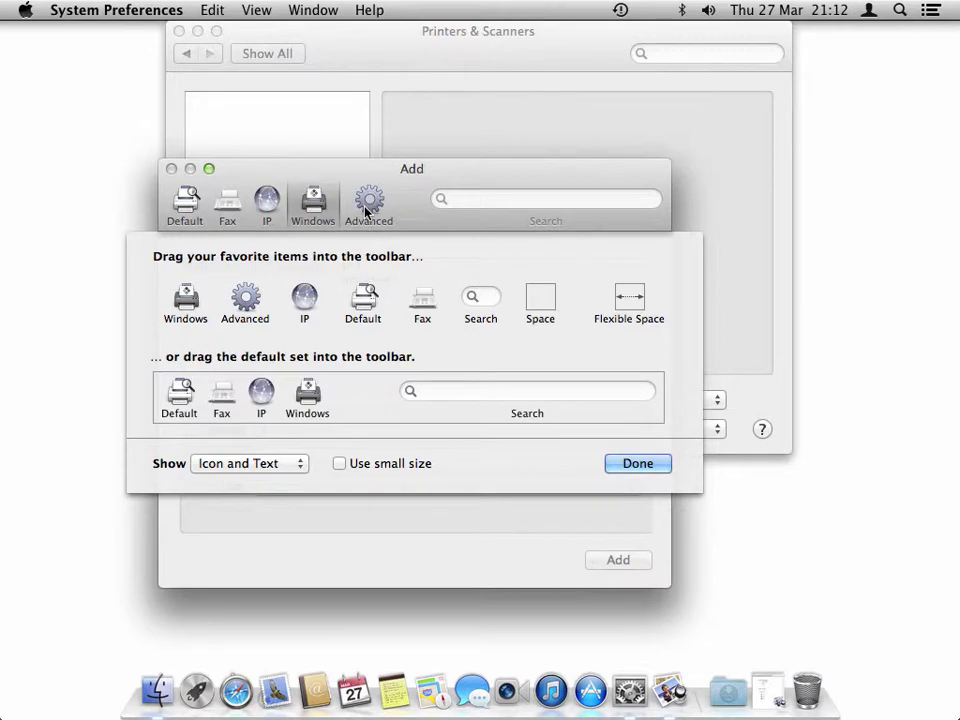
left_click(638, 464)
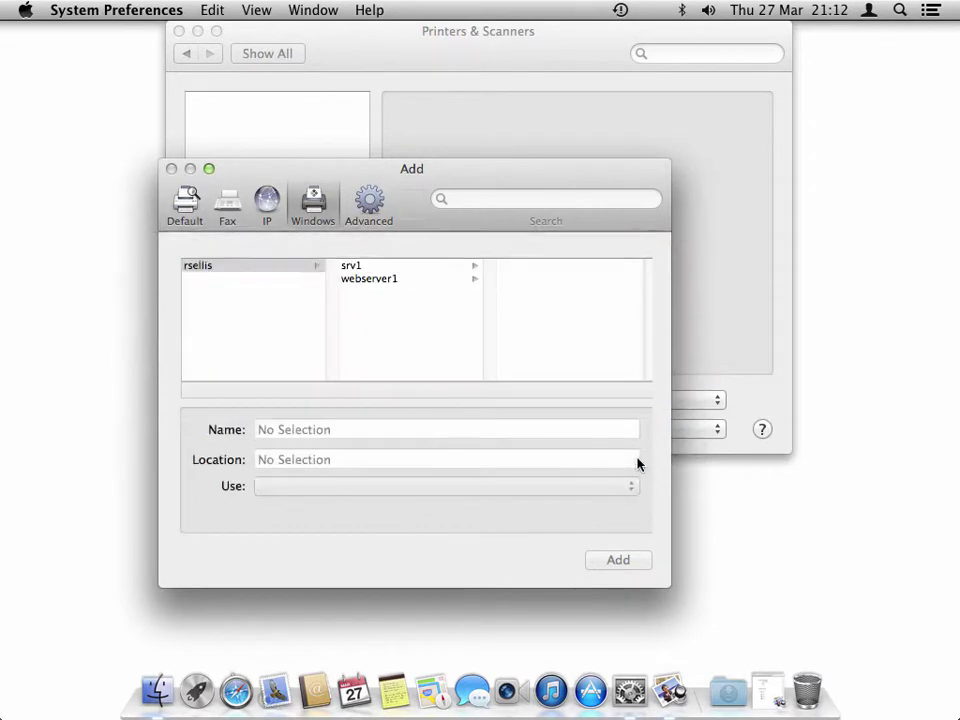
Set the advanced printer type to Windows printer via spoolss and select the whole device URL.
left_click(367, 208)
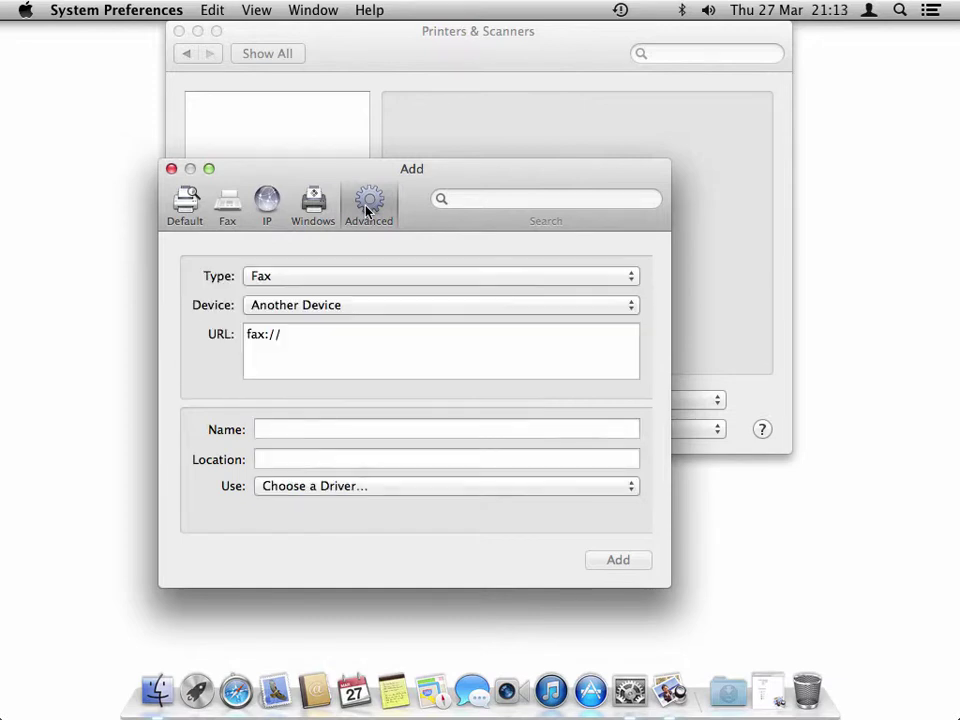
left_click(340, 279)
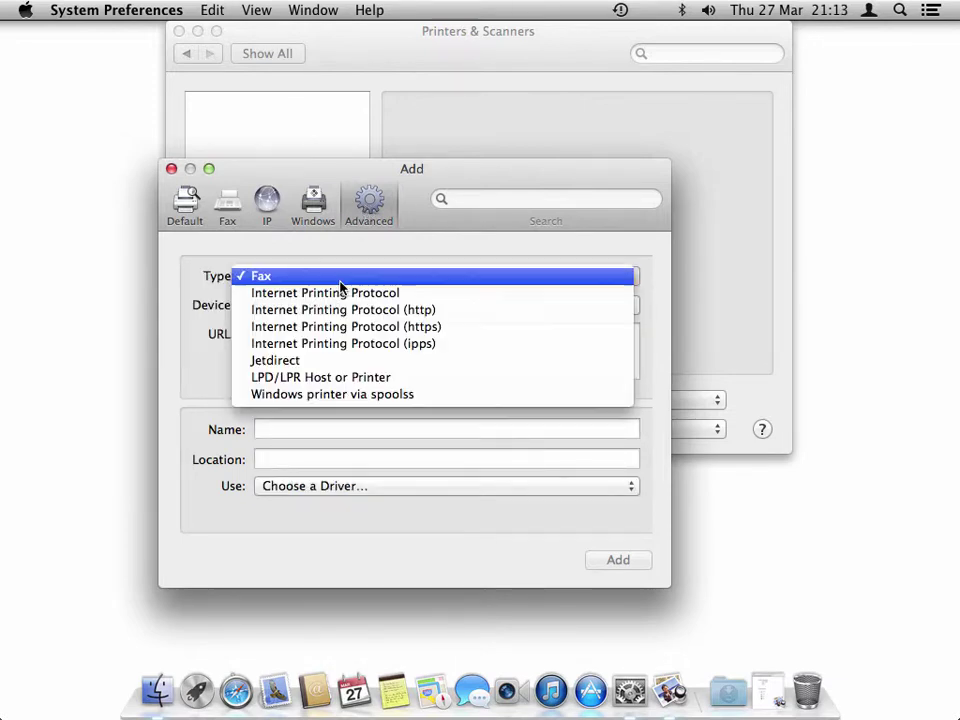
left_click(362, 400)
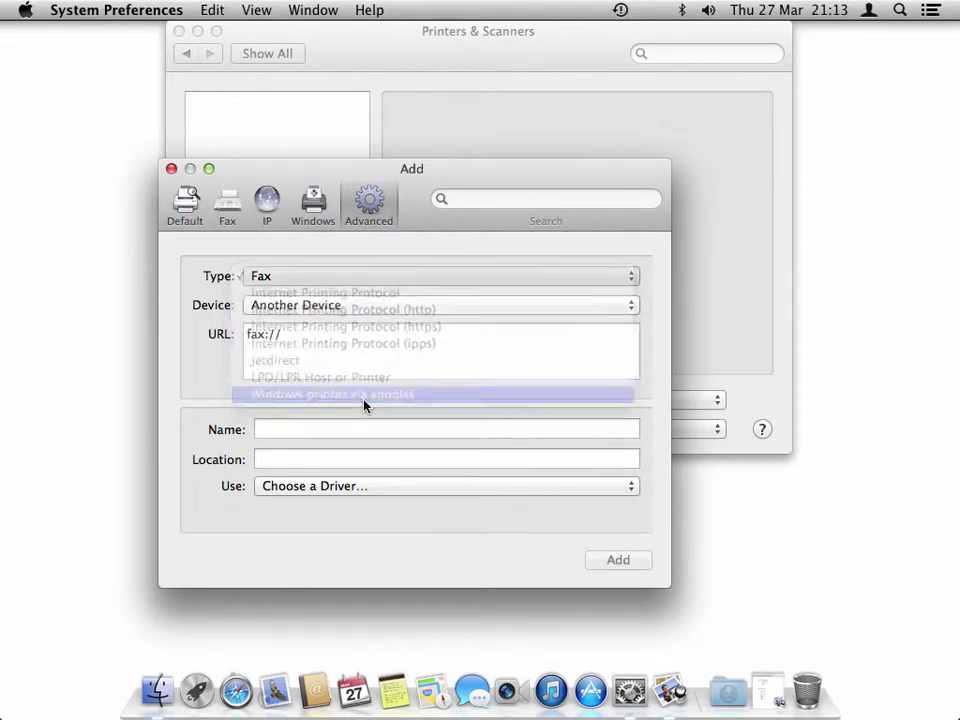
left_click(334, 337)
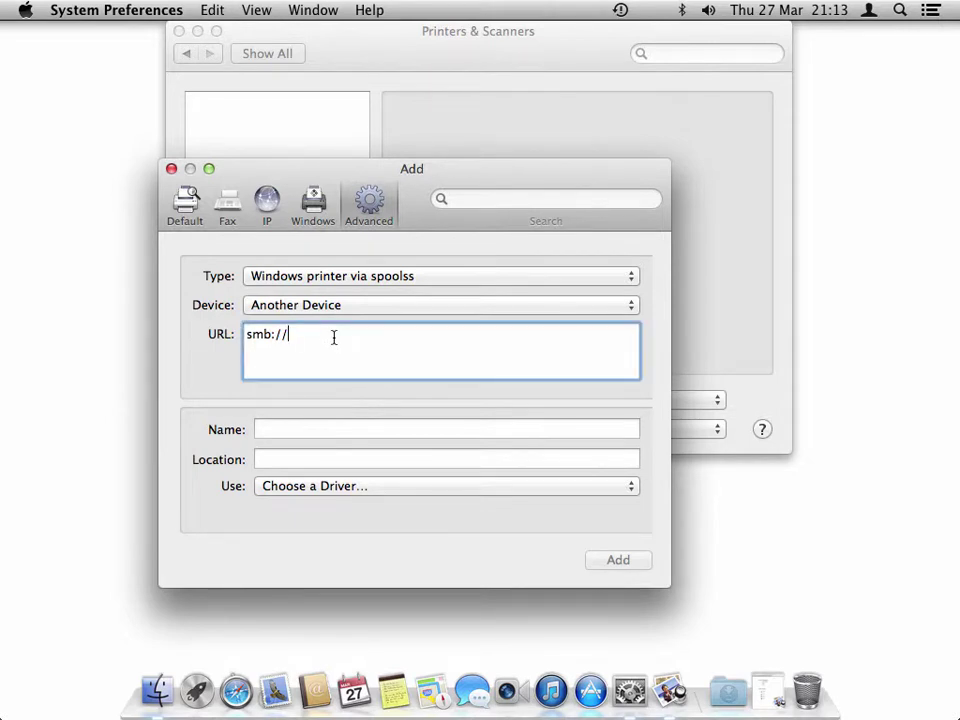
key("super+a")
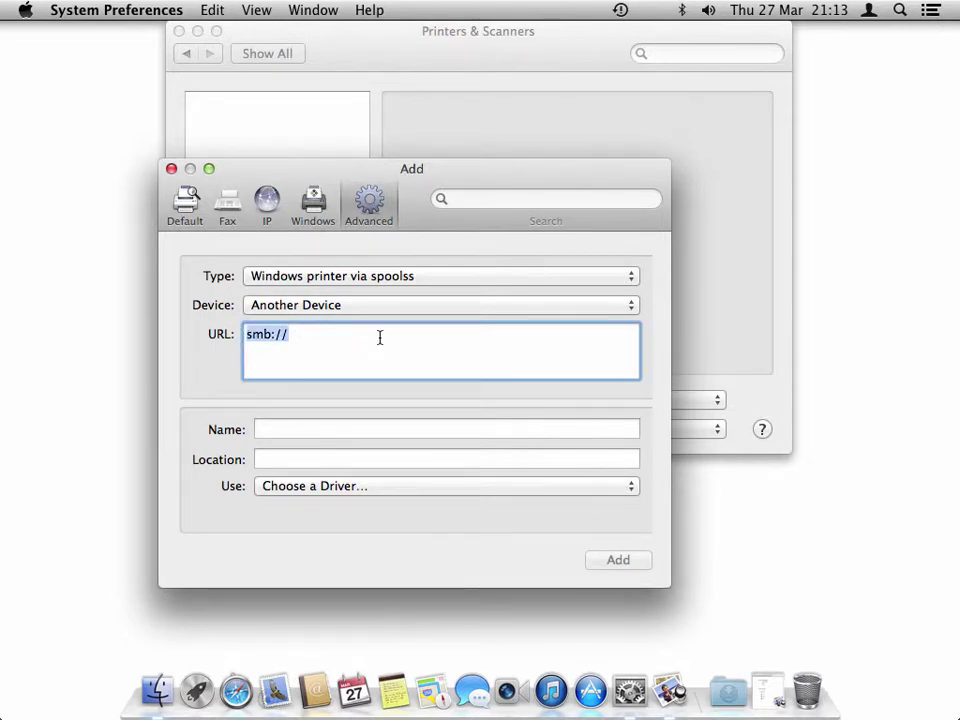
Add the Bonjour printer HP Color LaserJet 2600n with location Lokaal 3120 and its suggested driver, leaving Tray 3 off.
left_click(190, 205)
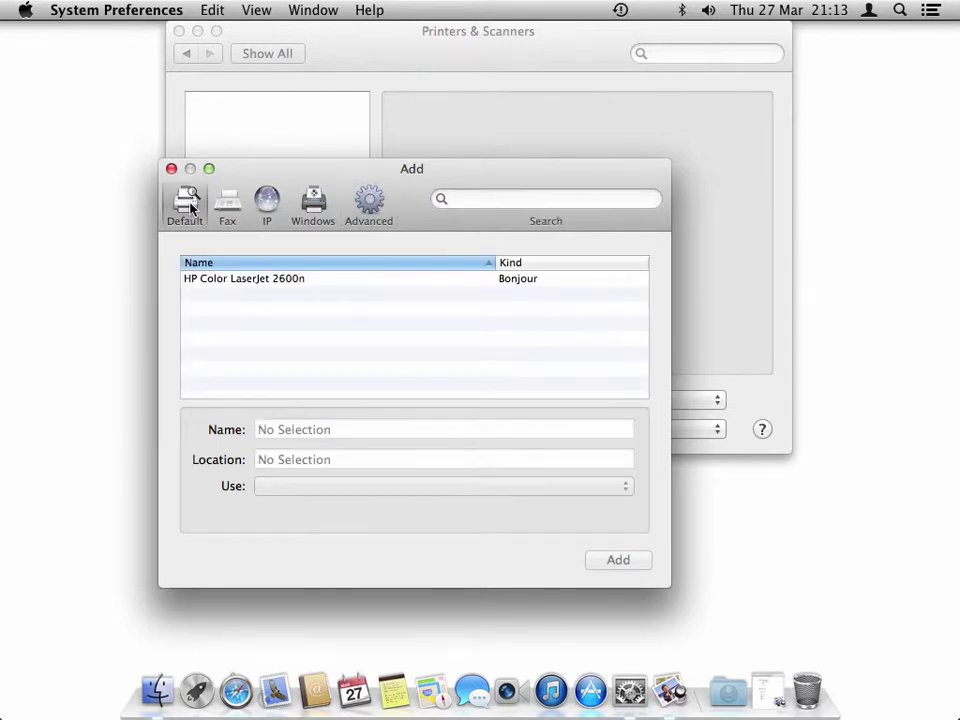
left_click(252, 280)
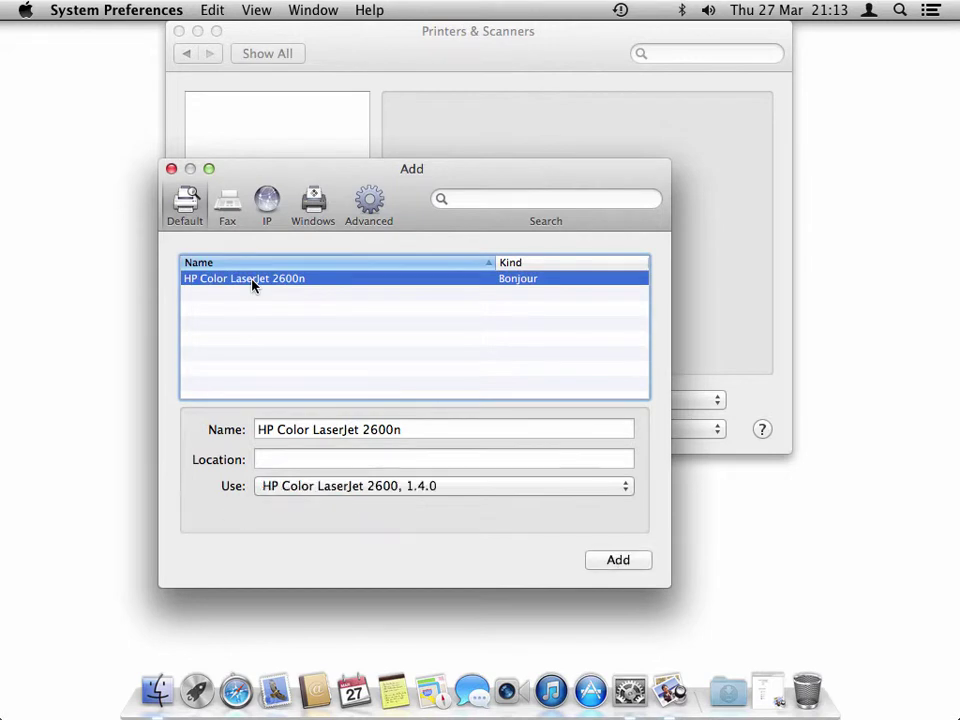
left_click(294, 457)
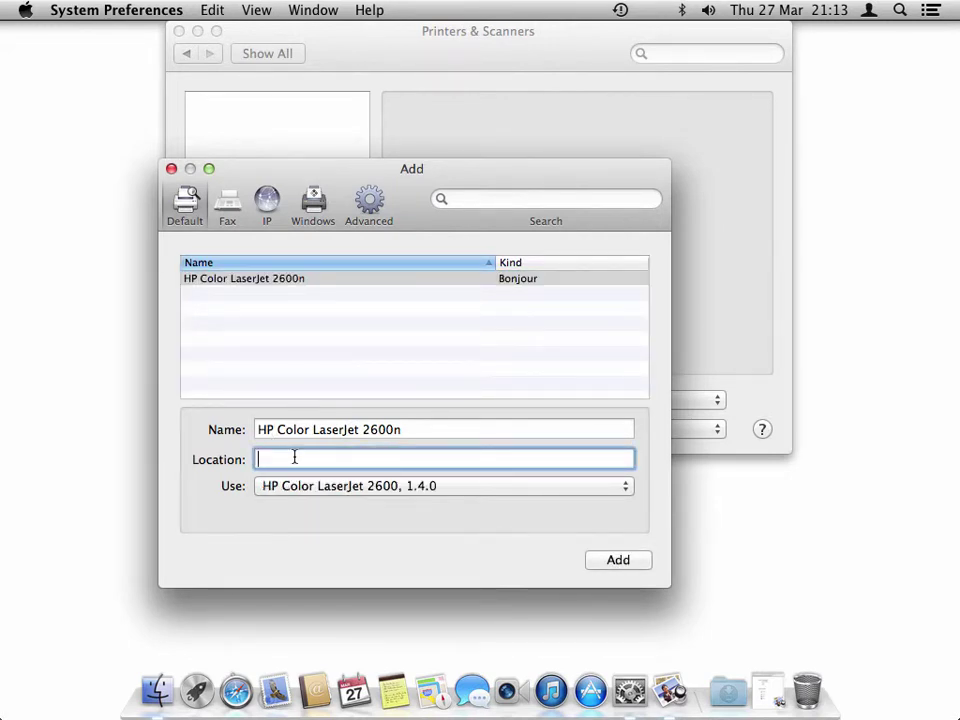
type("Lokaal 3120")
left_click(447, 486)
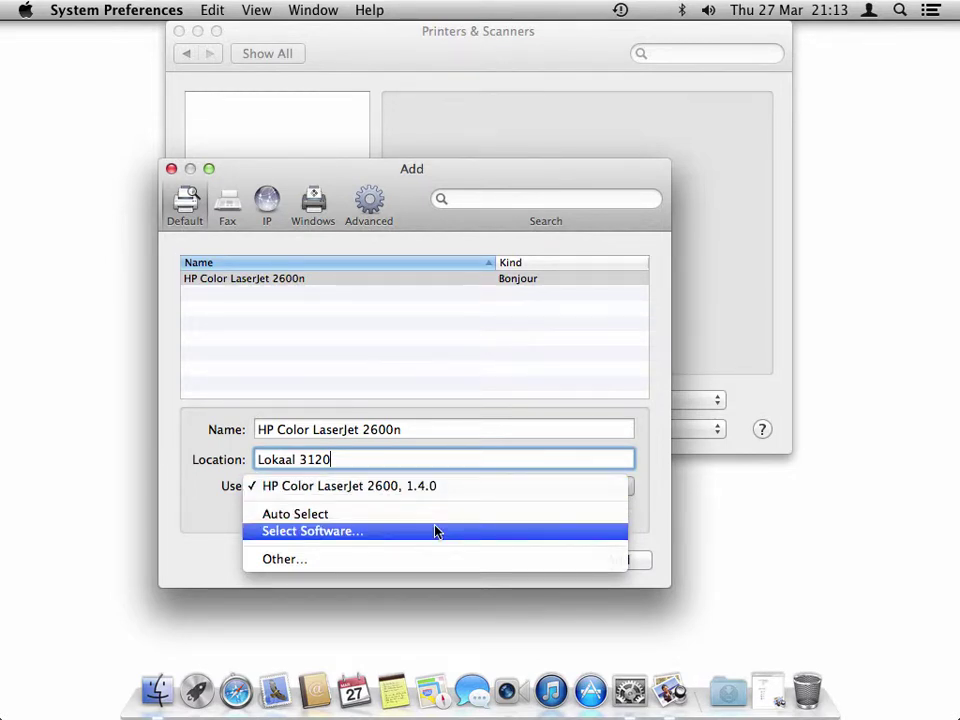
left_click(627, 420)
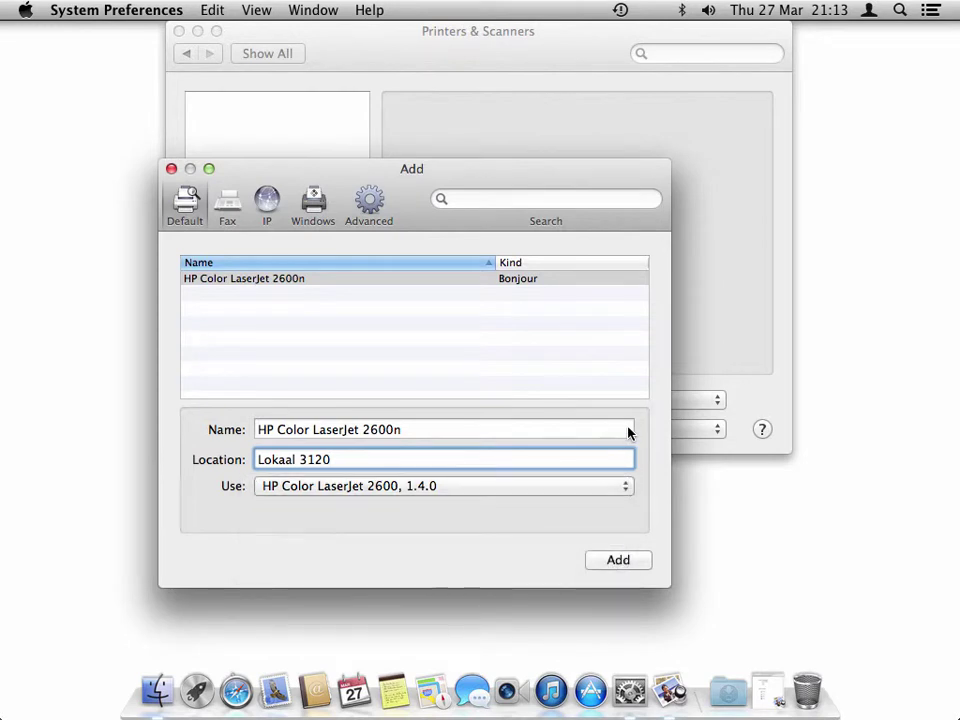
left_click(619, 561)
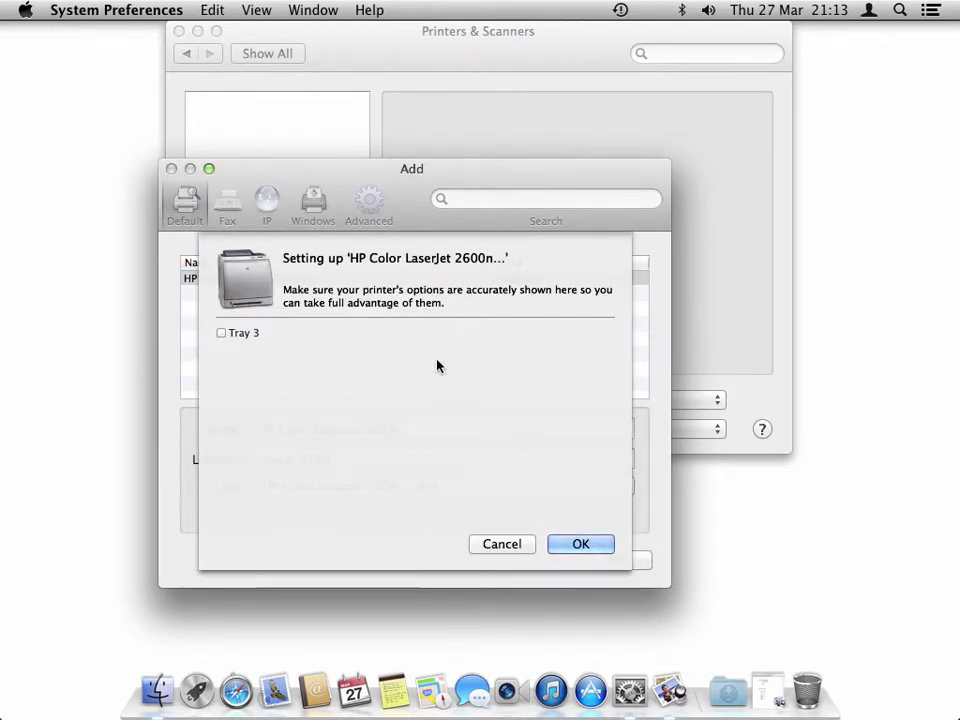
left_click(566, 545)
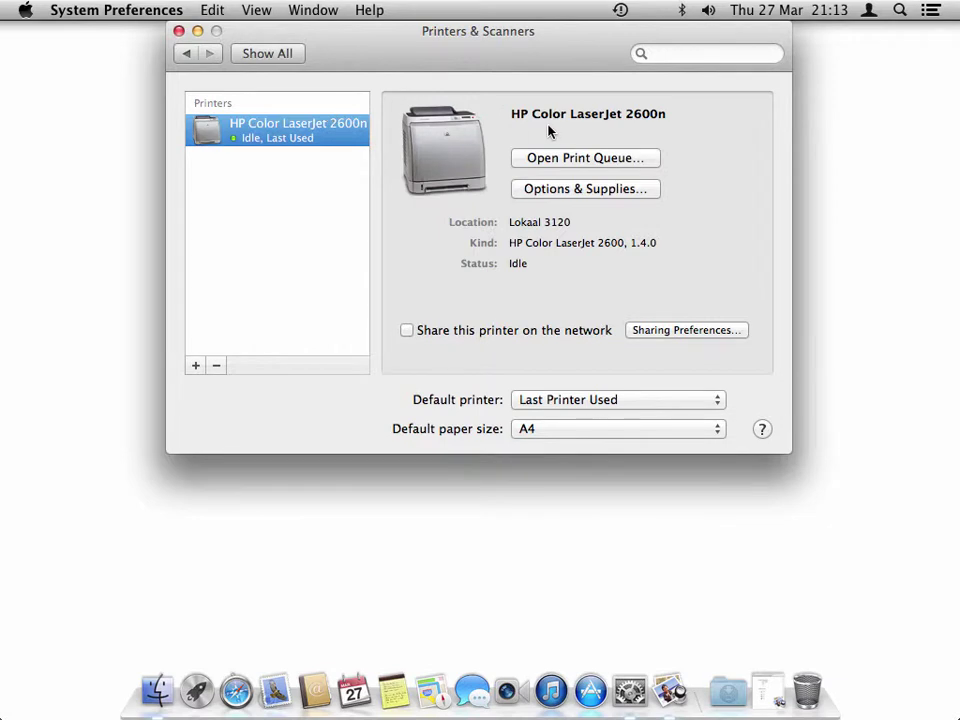
View the print queue of the HP Color LaserJet 2600n and close it again.
left_click(626, 160)
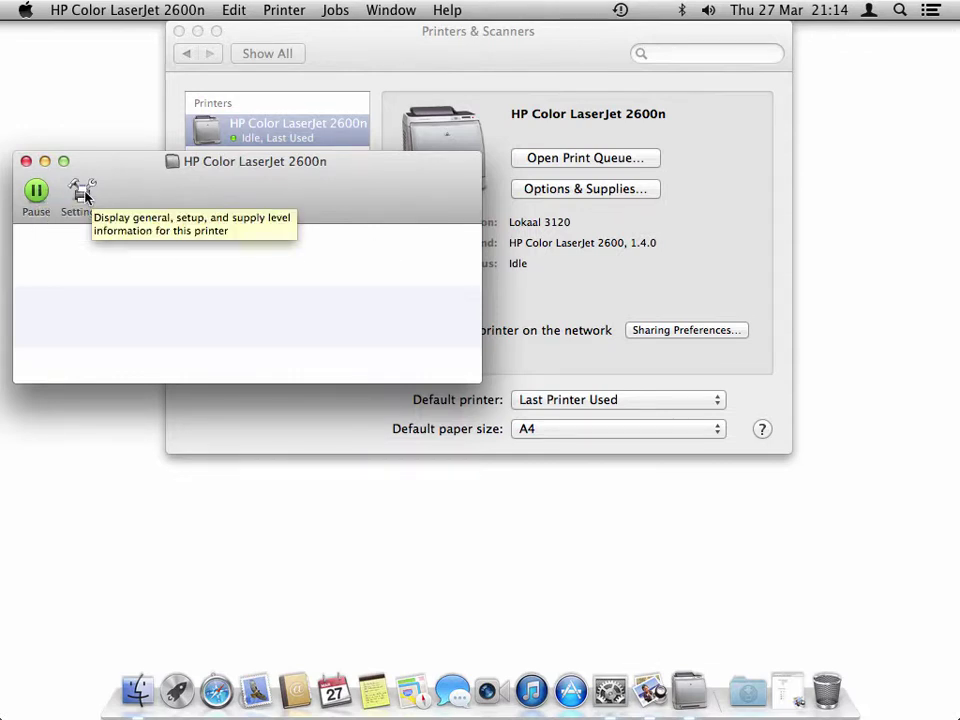
left_click(26, 161)
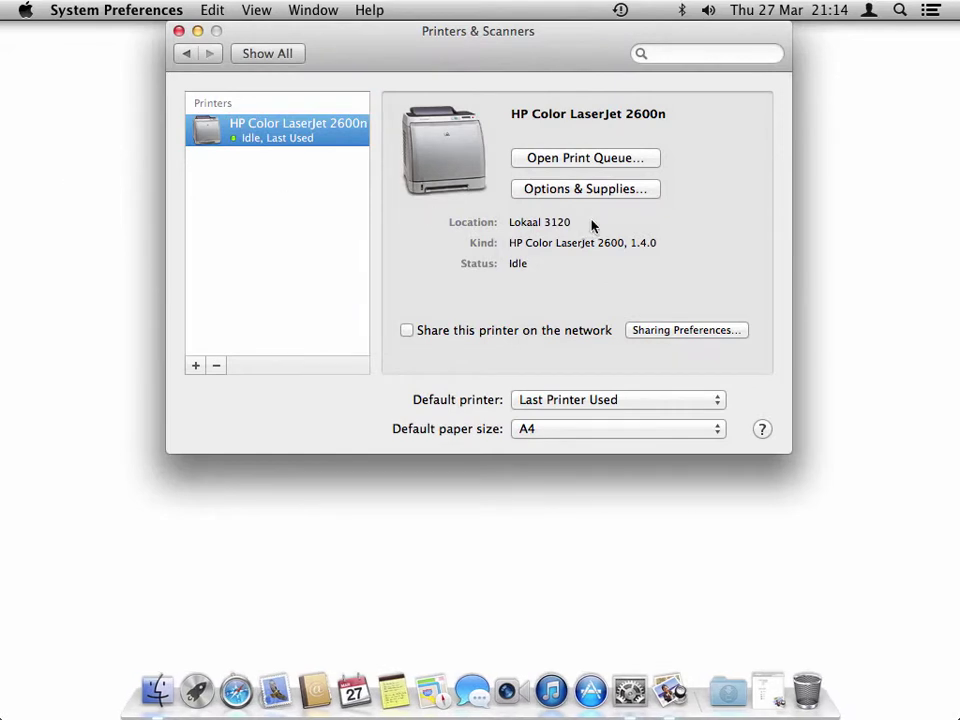
In the printer's options and supplies, view its device status webpage, close that page and inspect the hardware options.
left_click(624, 192)
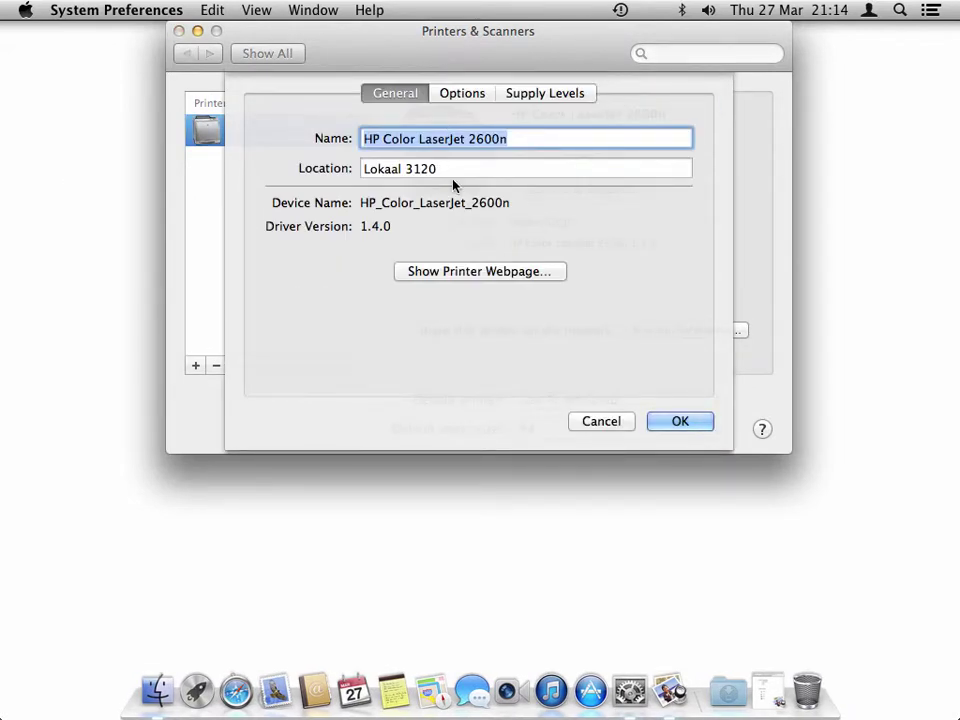
left_click(520, 281)
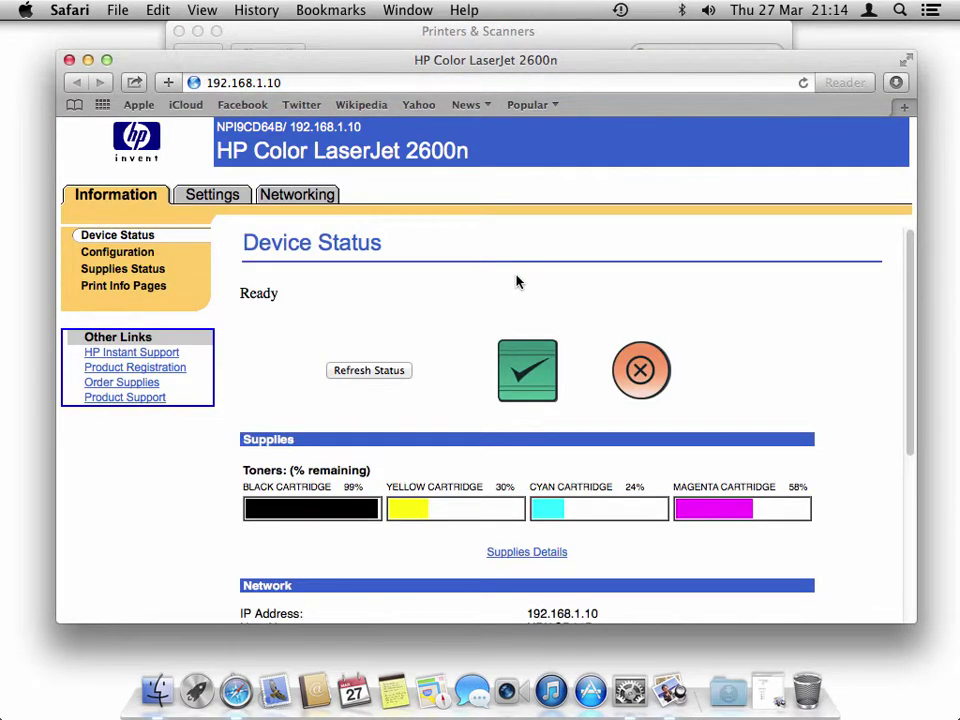
scroll(445, 310, "down", 1)
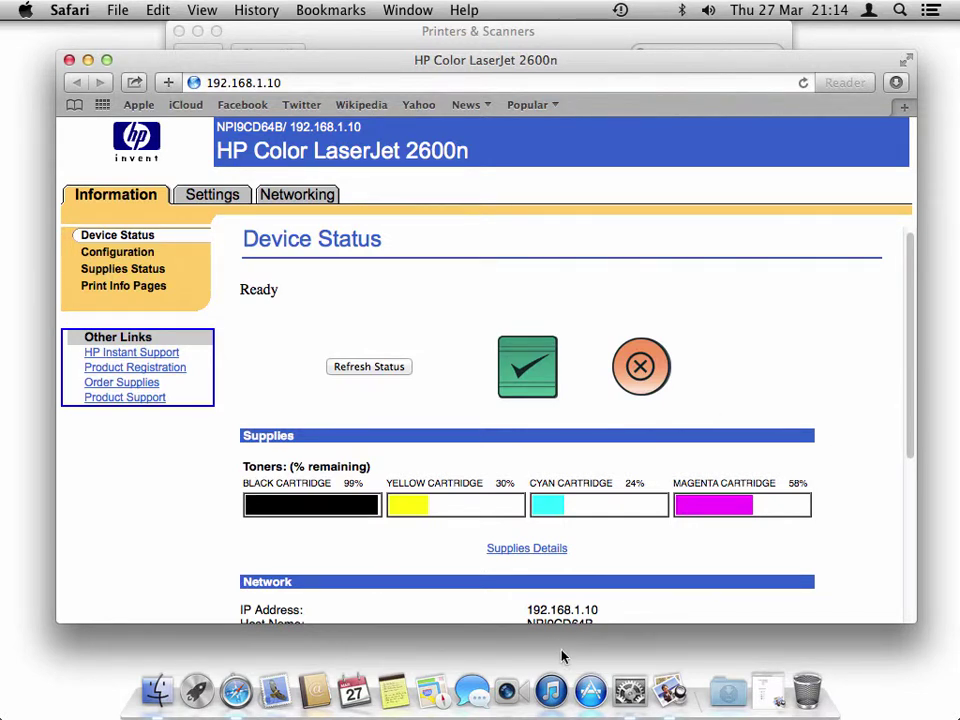
left_click(69, 60)
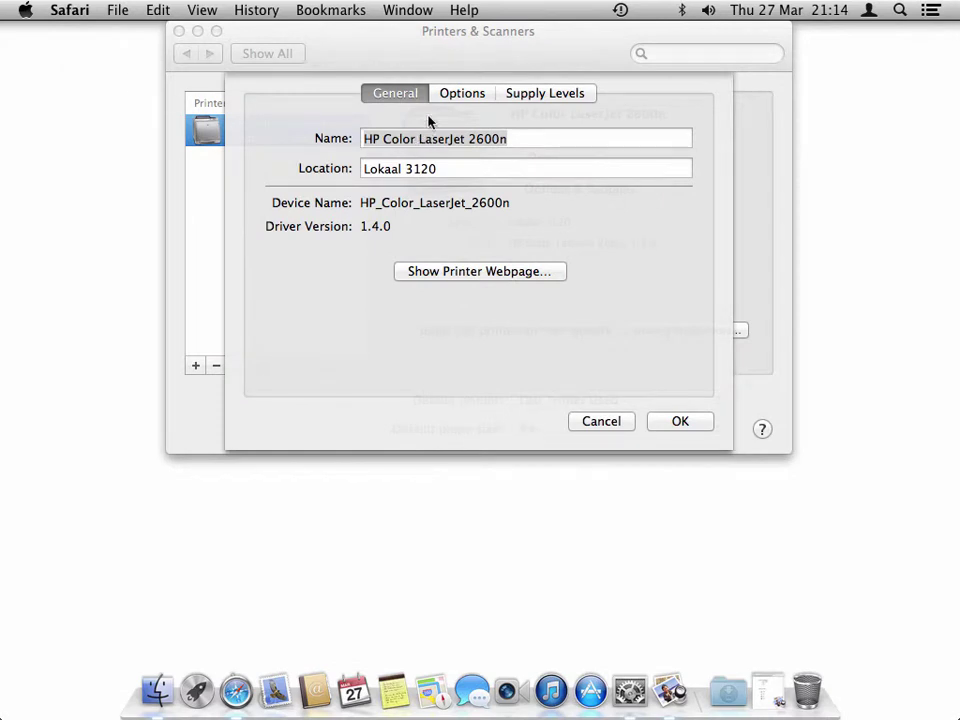
left_click(462, 94)
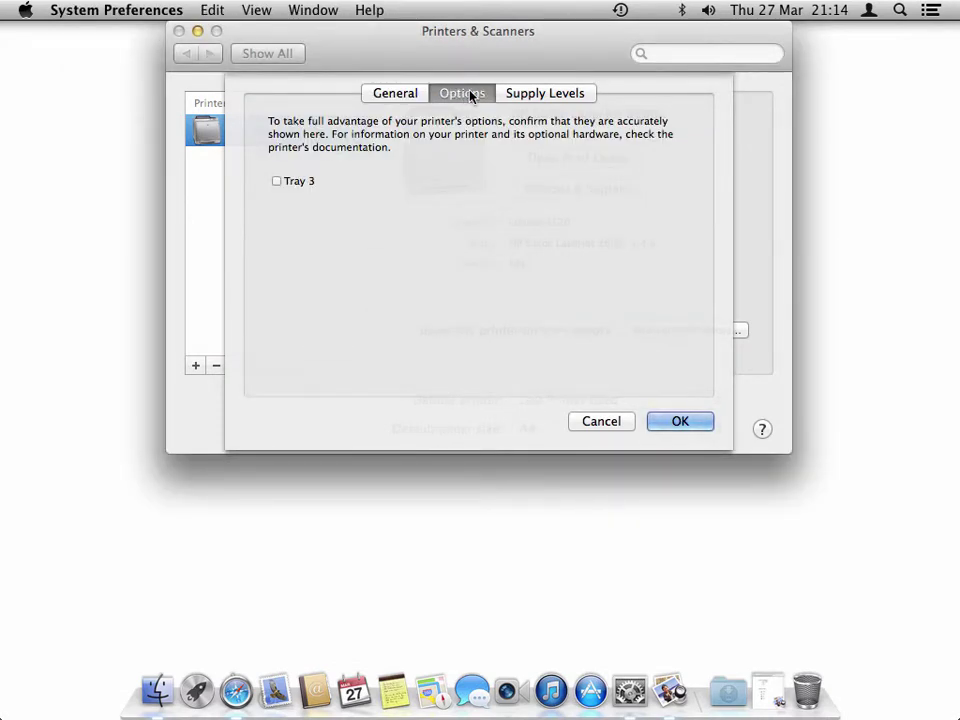
Check the printer's supply levels, cancel the options sheet and close the Printers & Scanners window.
left_click(534, 94)
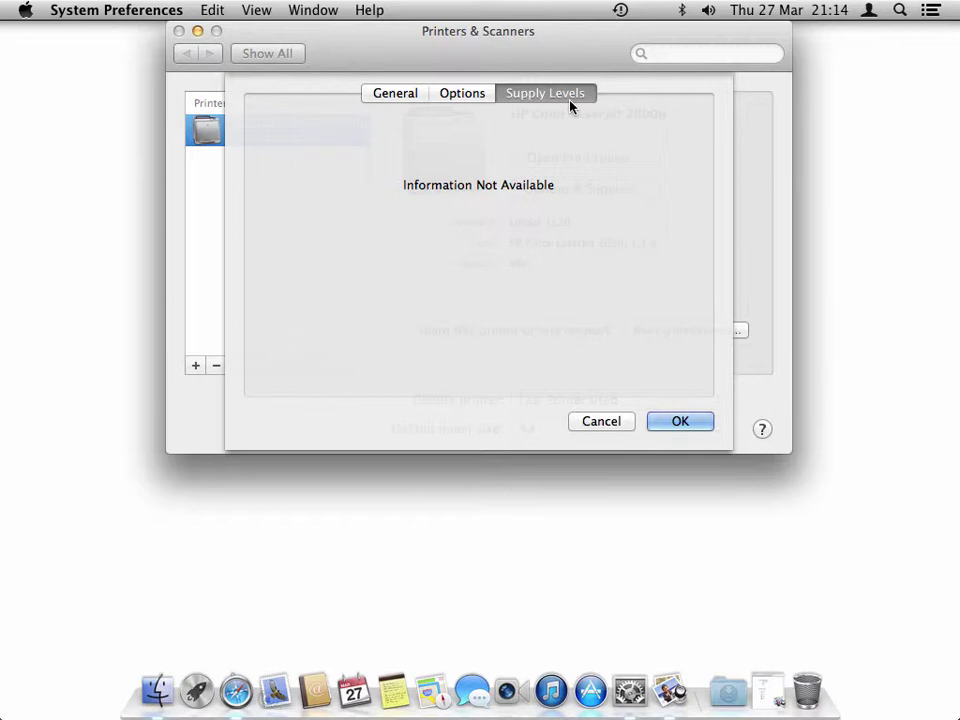
left_click(599, 421)
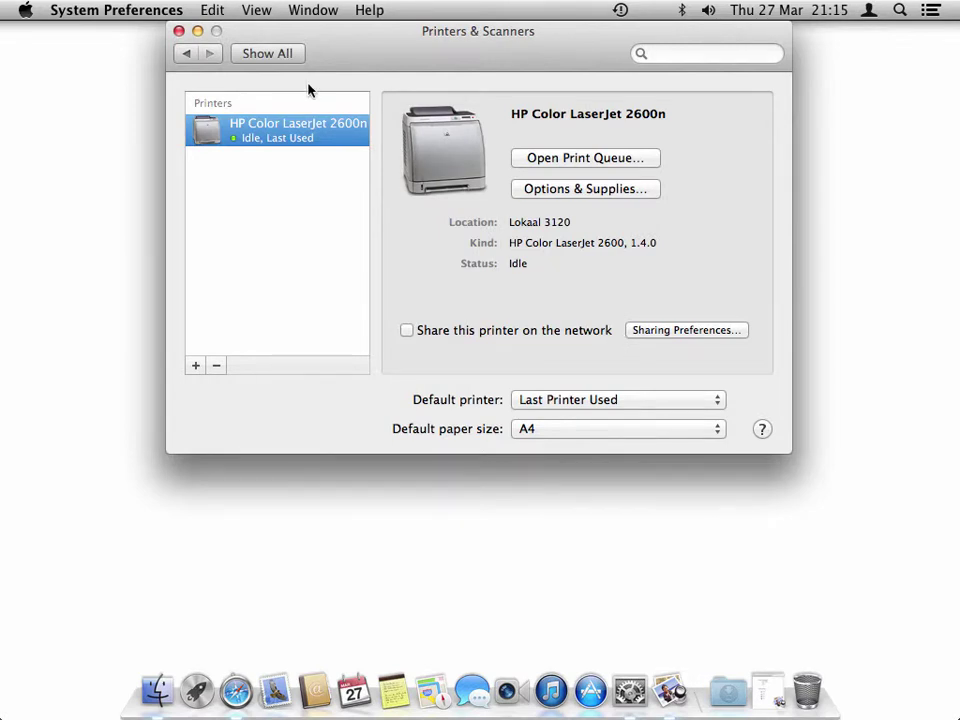
left_click(179, 31)
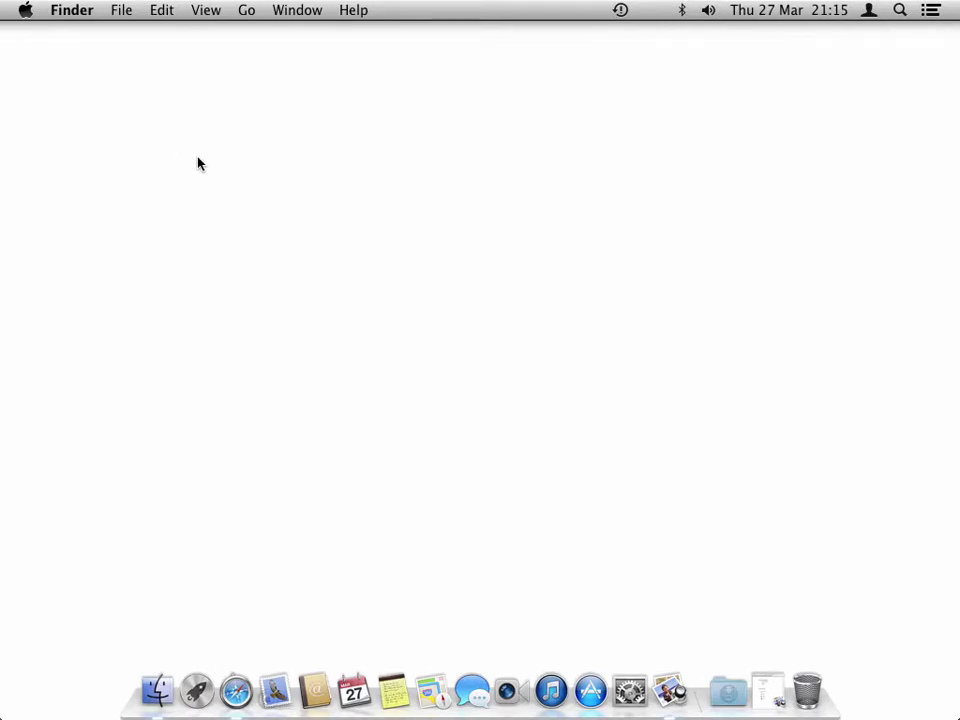
Launch TextEdit through Spotlight, open the print dialog for the untitled document and choose the HP Color LaserJet 2600n.
key("super+space")
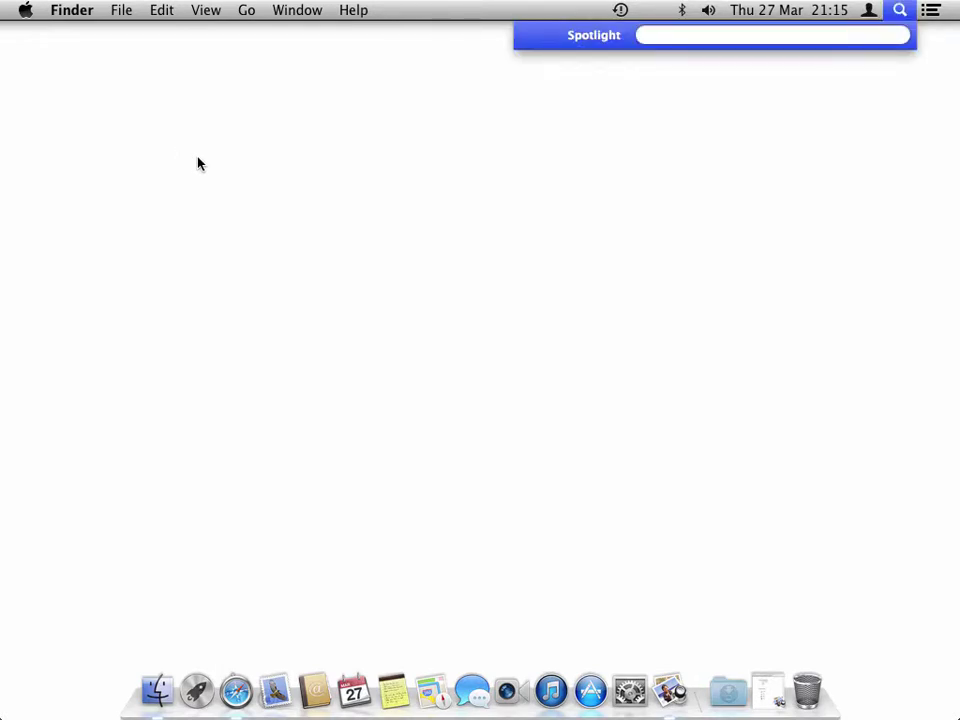
type("tex")
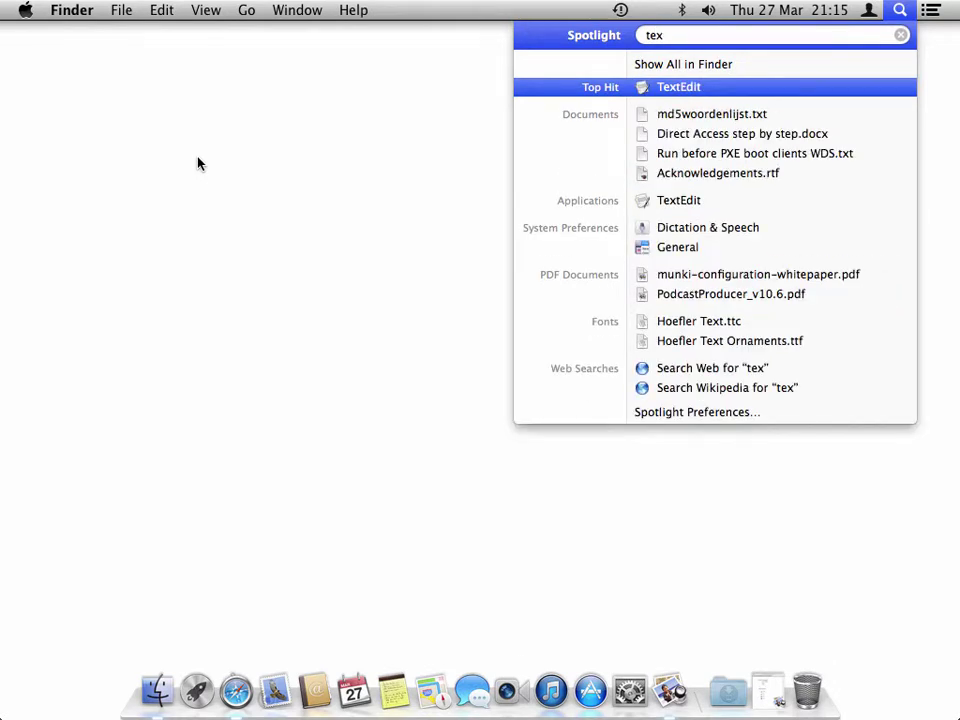
key("Return")
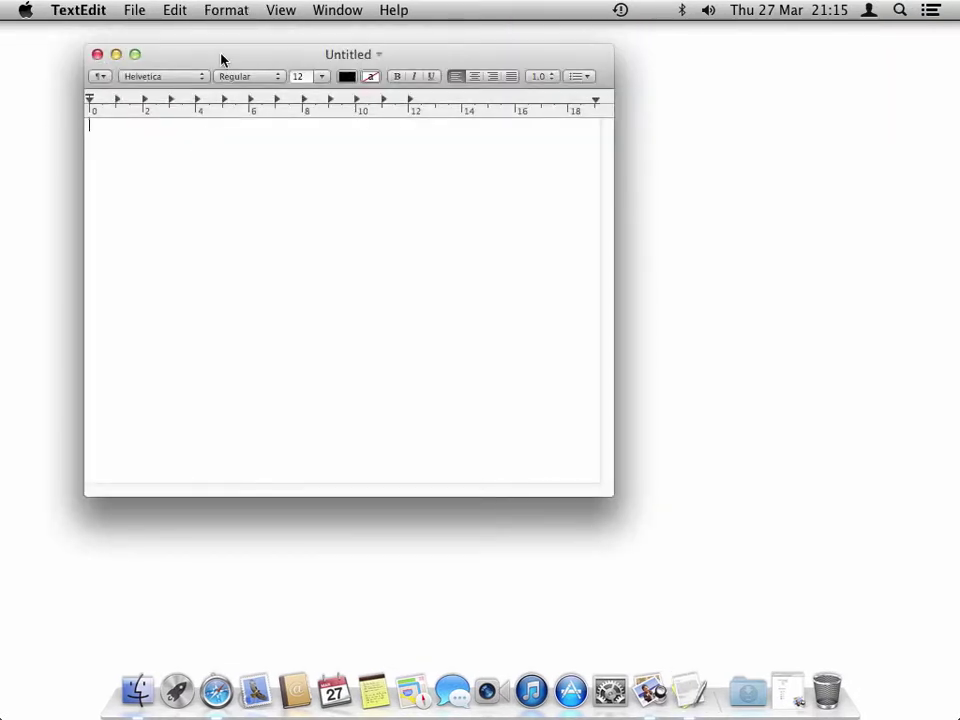
left_click(129, 14)
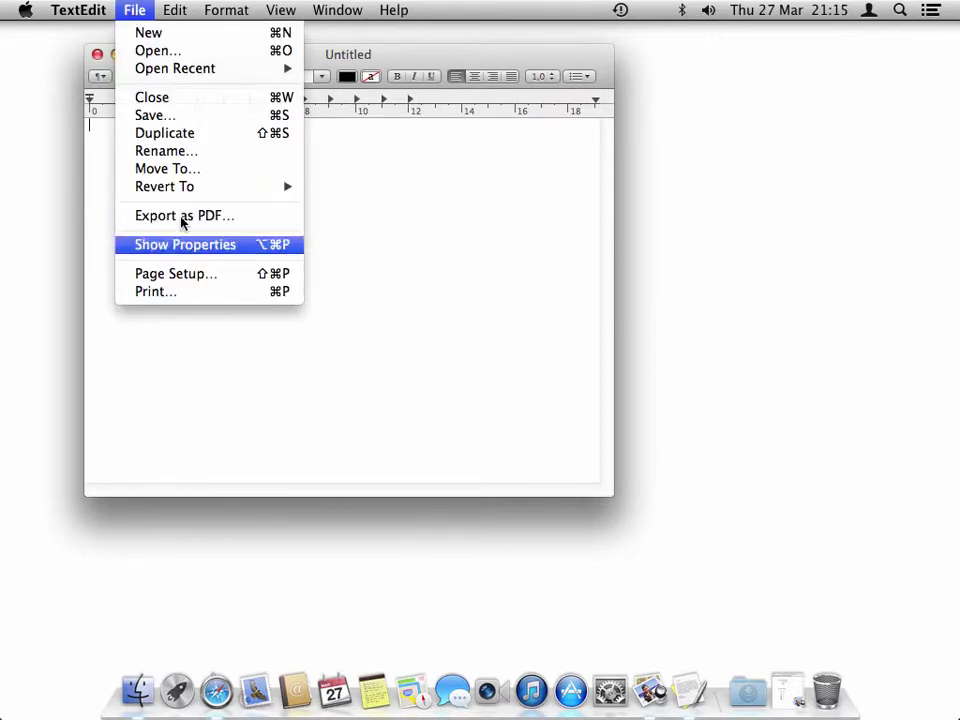
left_click(204, 296)
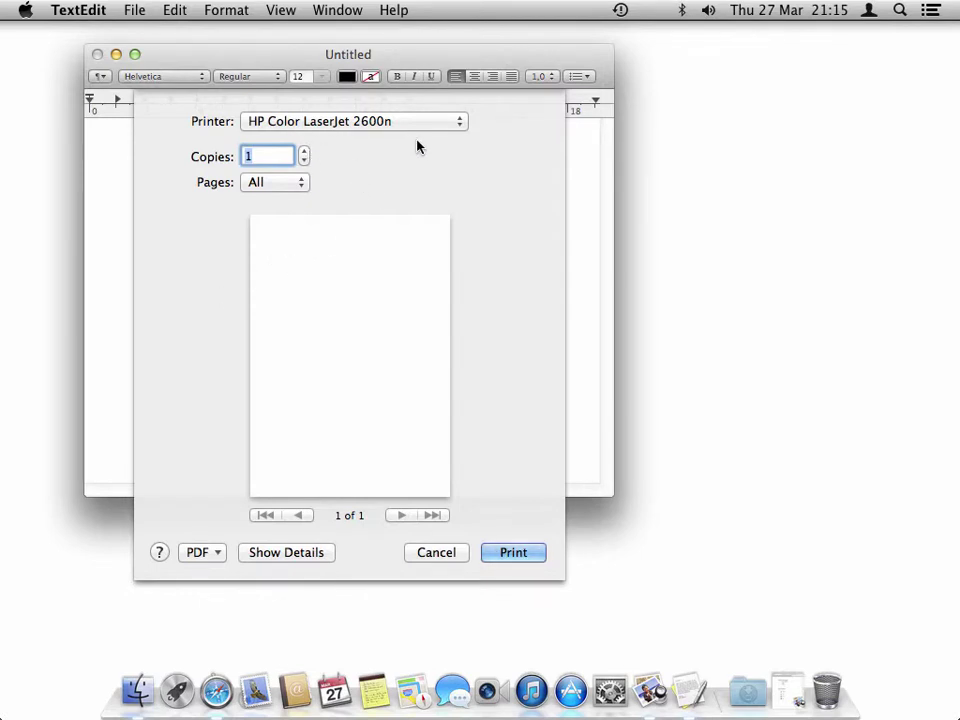
left_click(443, 131)
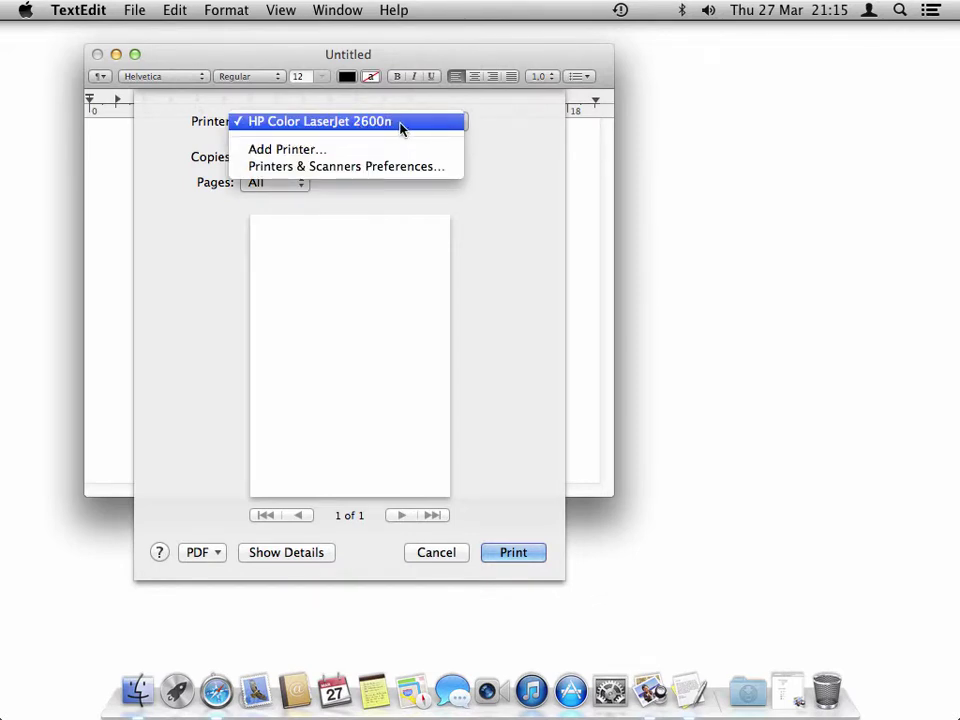
left_click(429, 138)
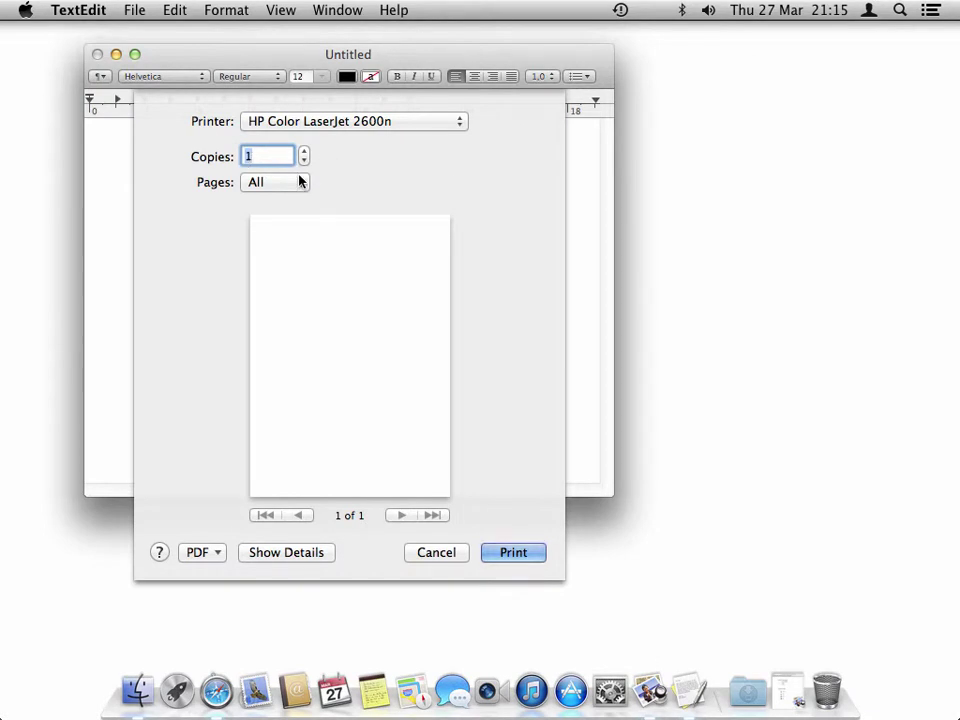
Expand the print dialog's details and review the available paper sizes, keeping A4.
left_click(298, 553)
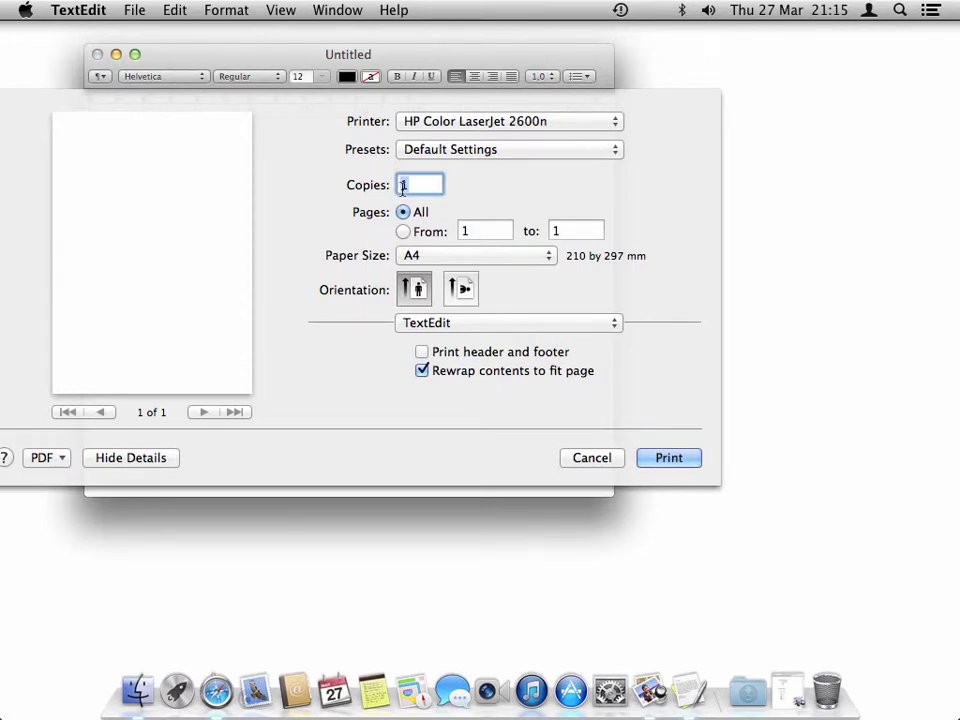
left_click(443, 258)
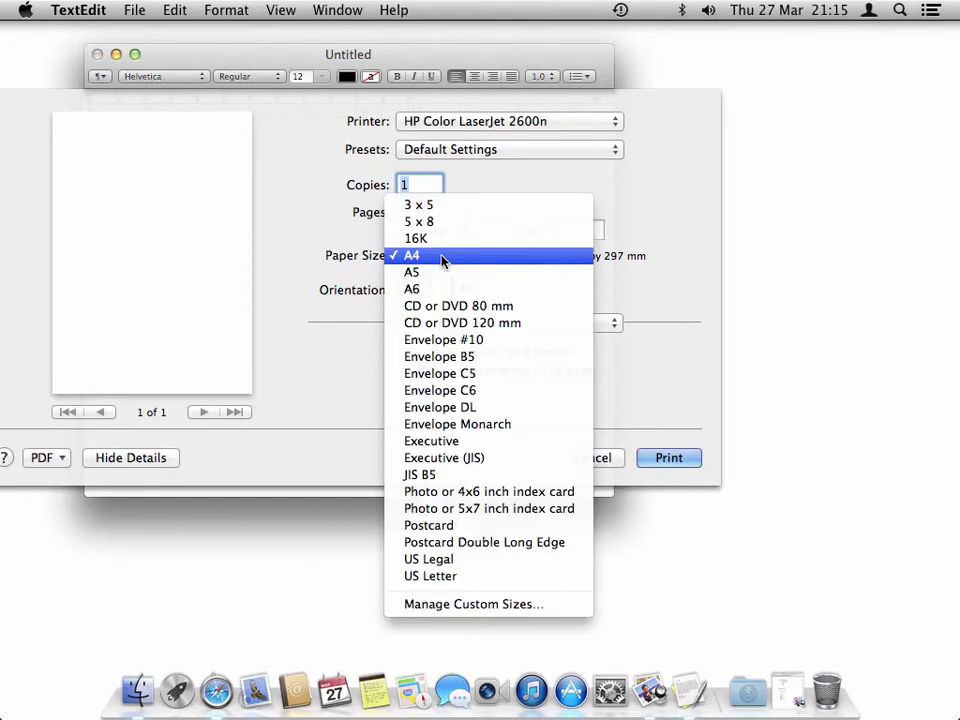
left_click(443, 257)
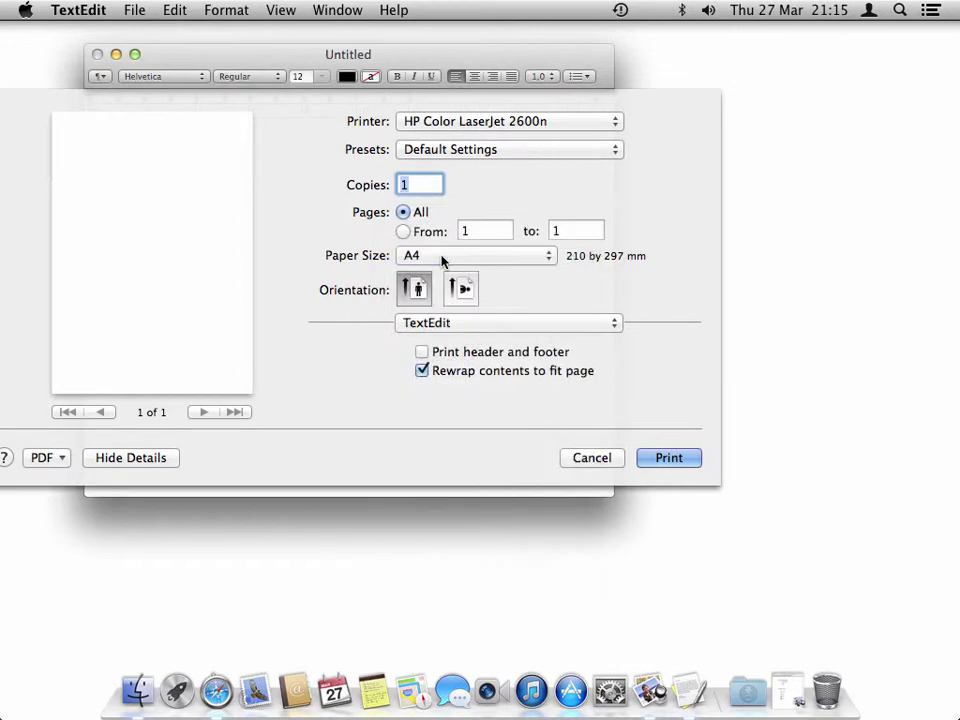
Review the Layout, Paper Handling, Cover Page and Printer Features settings in the print dialog.
left_click(501, 333)
left_click(501, 347)
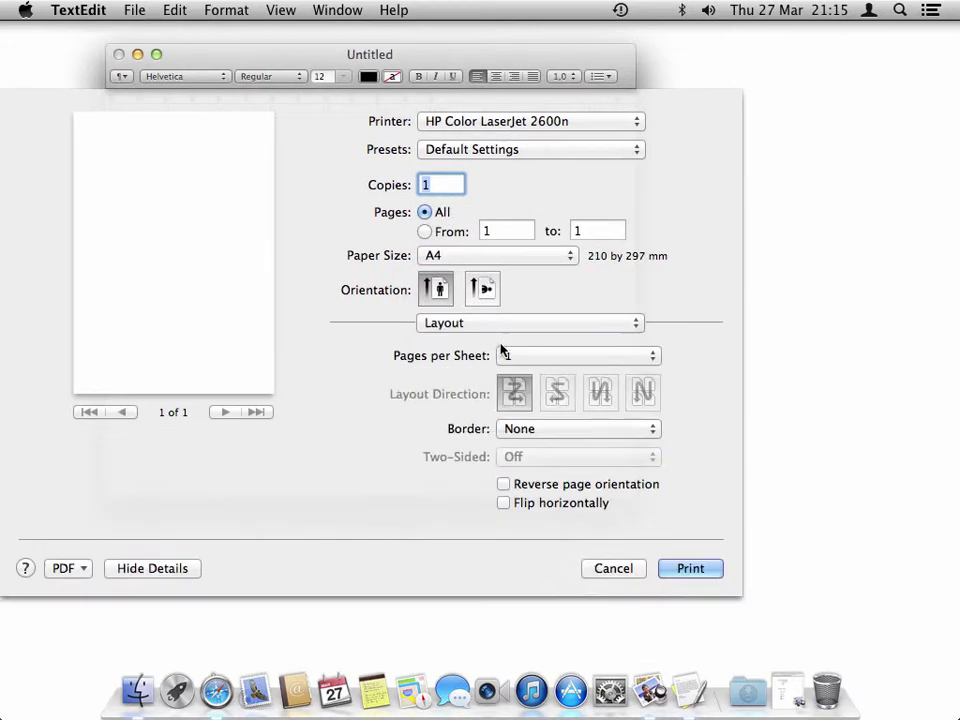
left_click(501, 325)
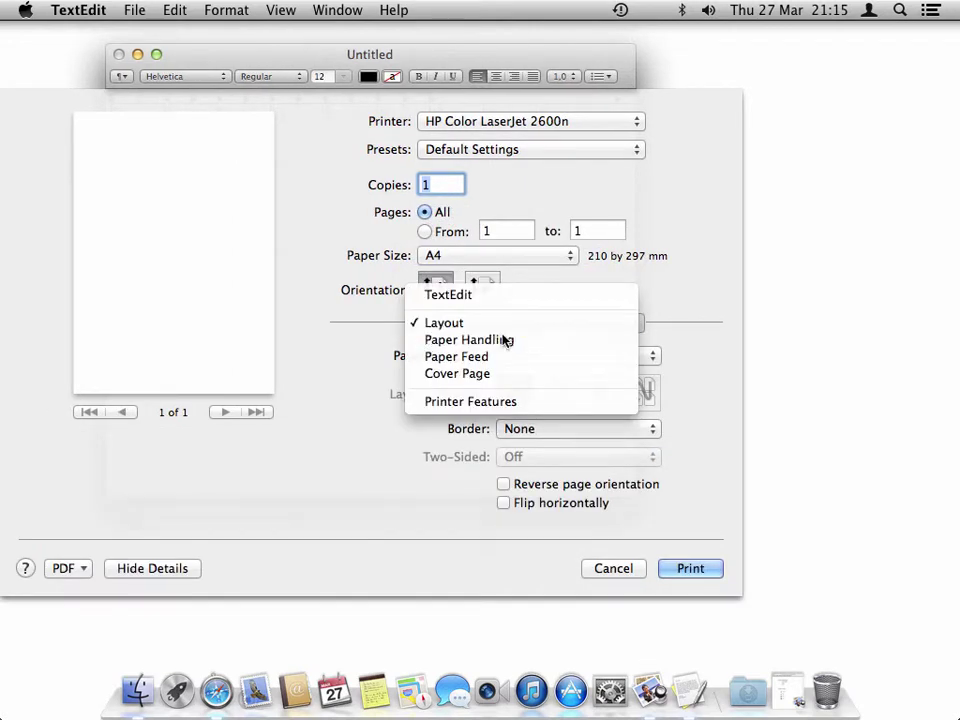
left_click(507, 341)
left_click(501, 325)
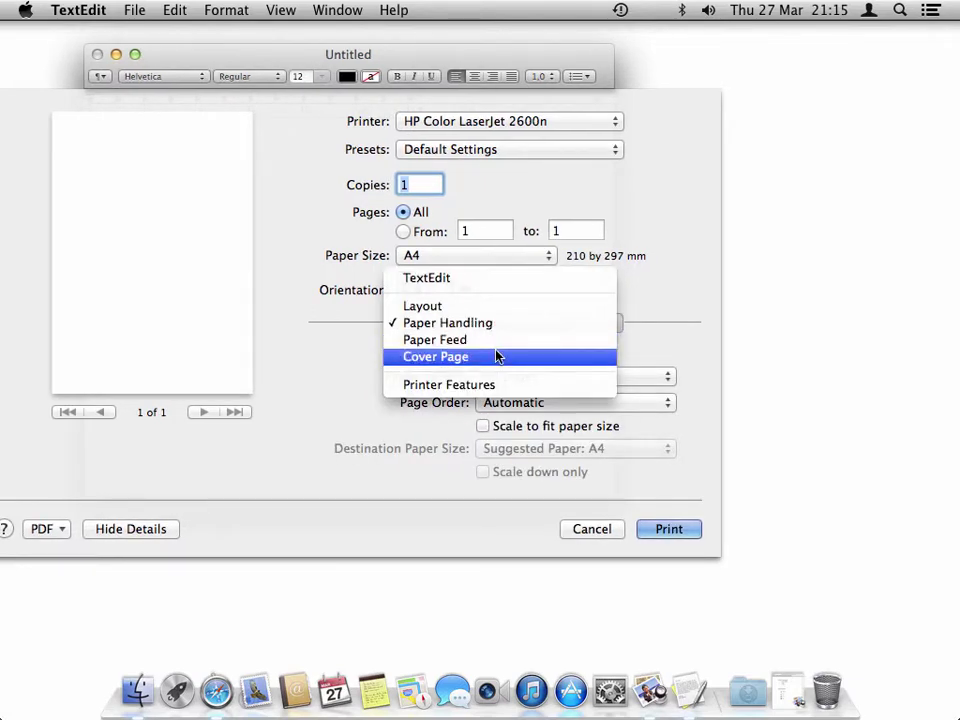
left_click(497, 357)
left_click(448, 323)
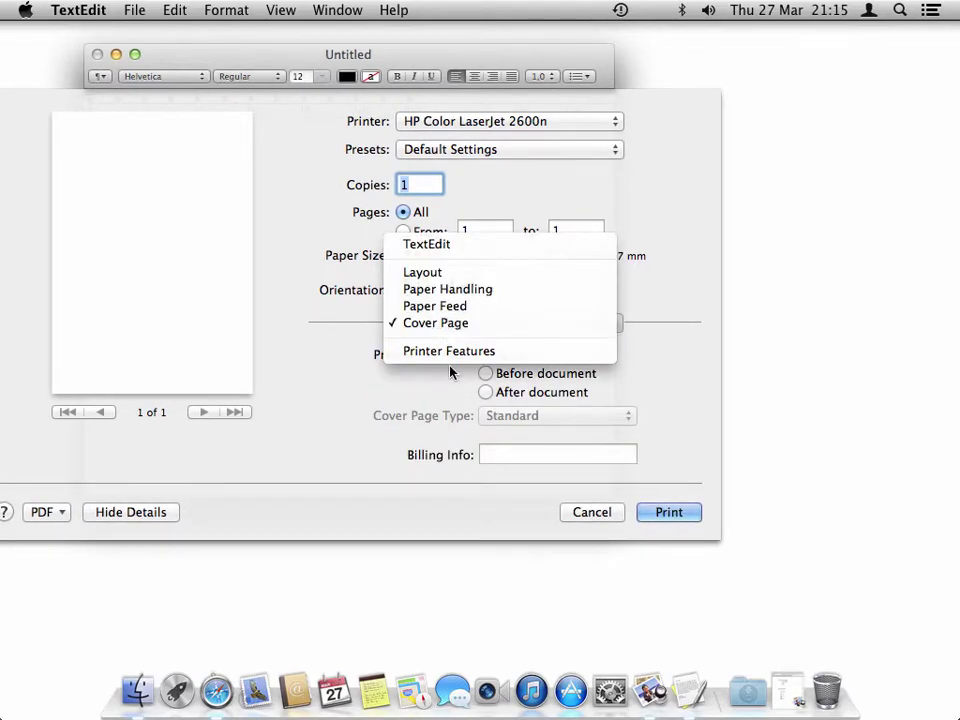
left_click(452, 352)
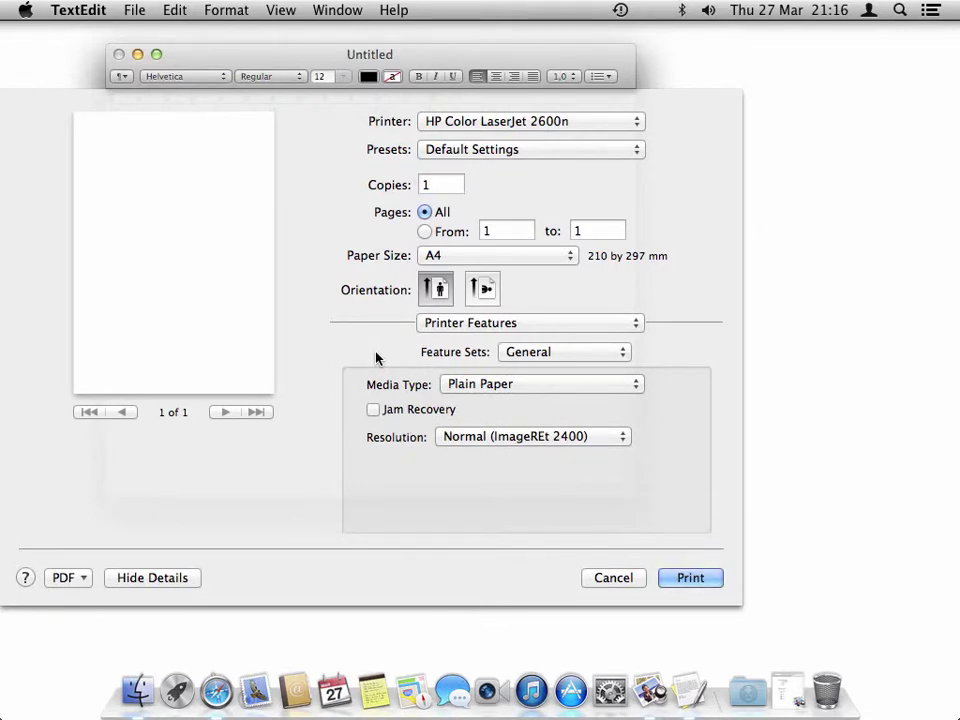
Cancel the print dialog and quit TextEdit.
left_click(612, 580)
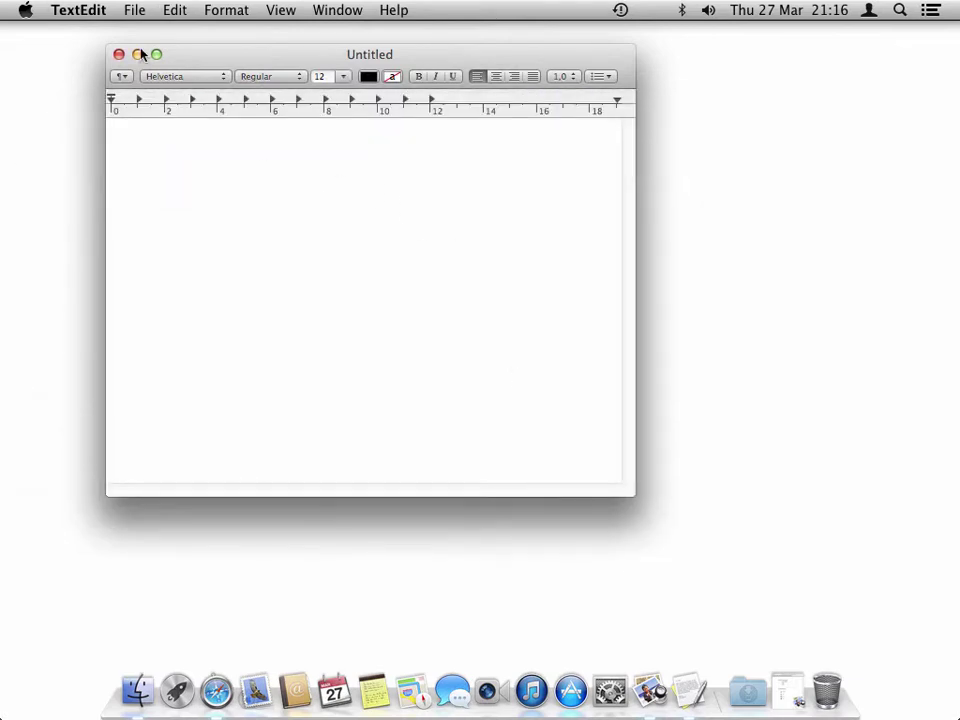
left_click(93, 14)
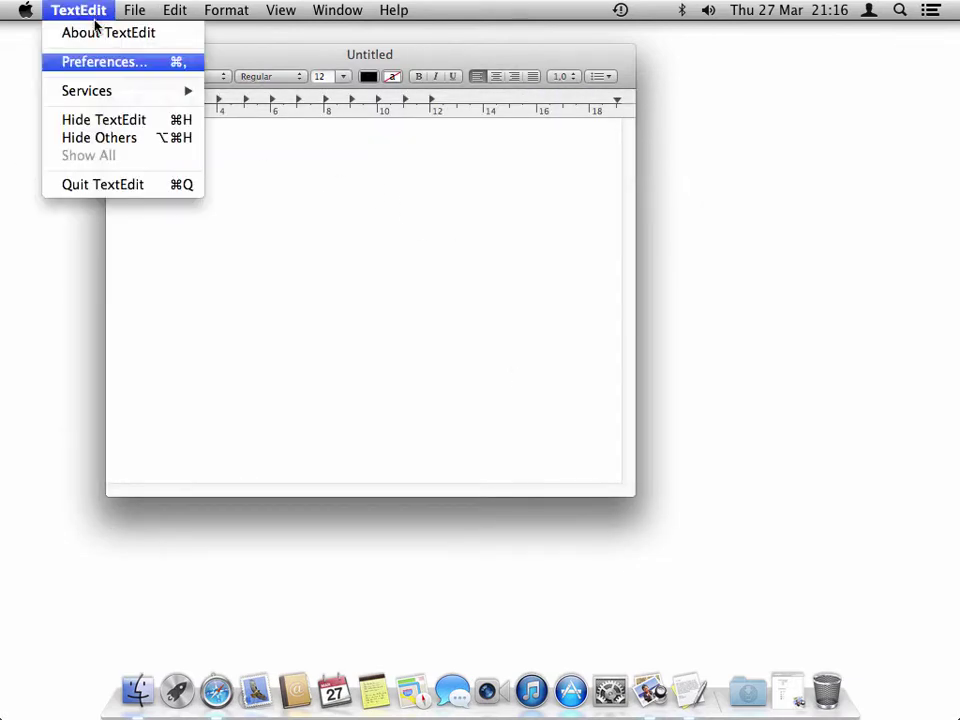
left_click(121, 187)
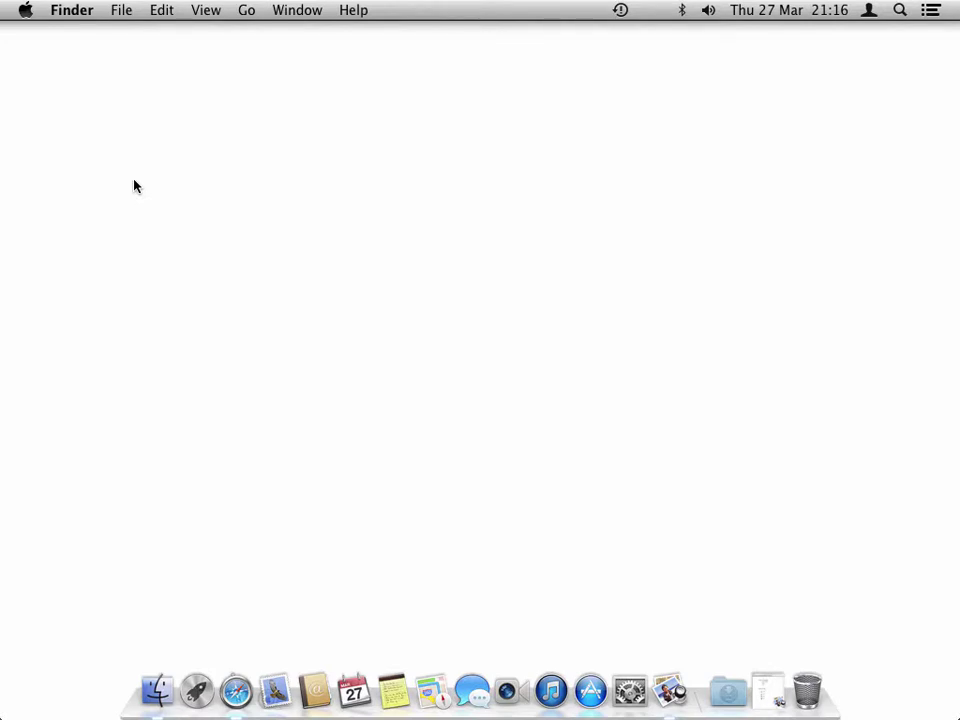
Open the CUPS web interface at localhost:631 in Safari and enlarge the browser window.
left_click(236, 690)
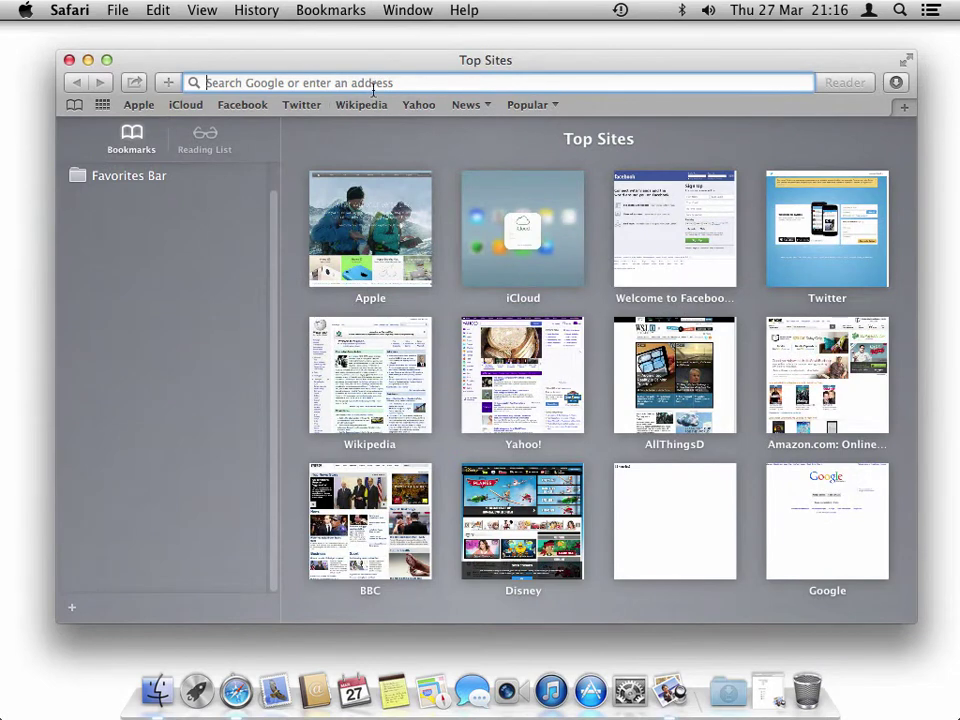
left_click(375, 83)
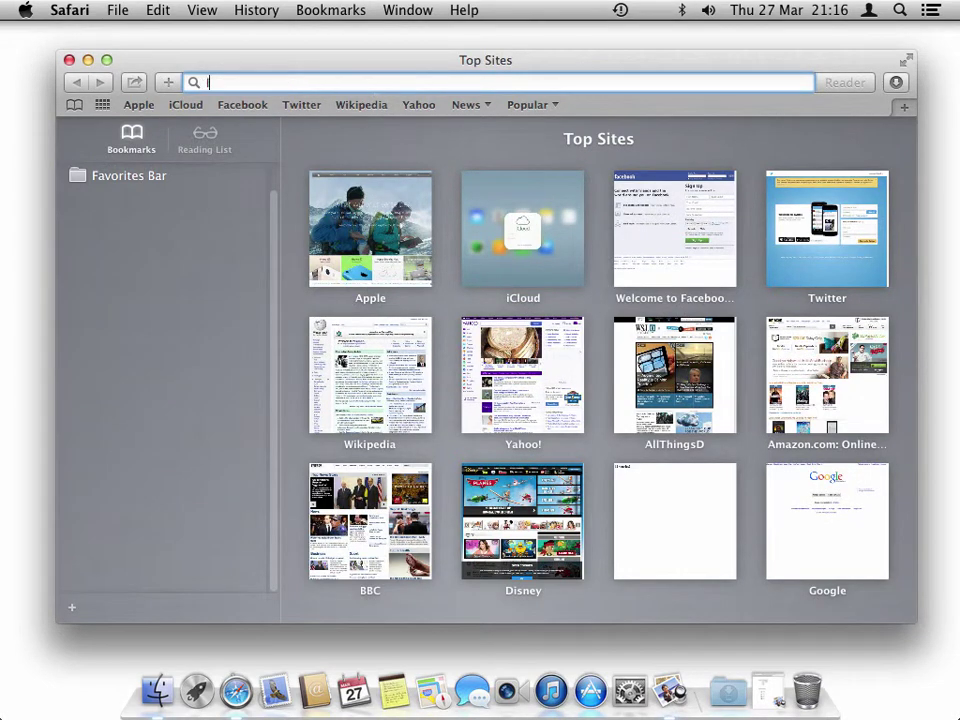
type("localhost")
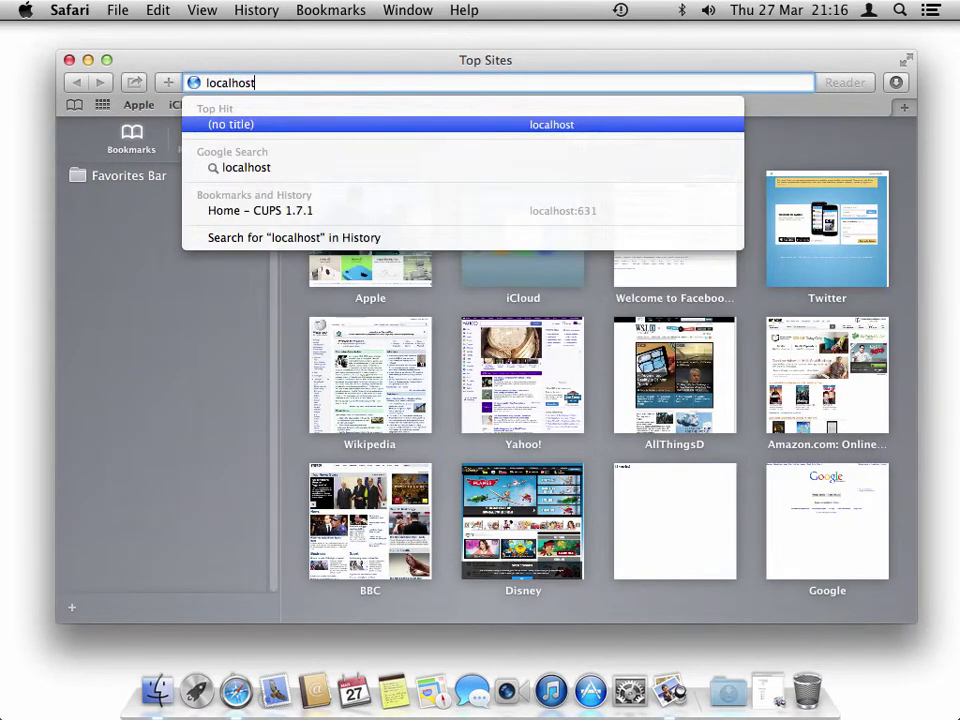
type(":")
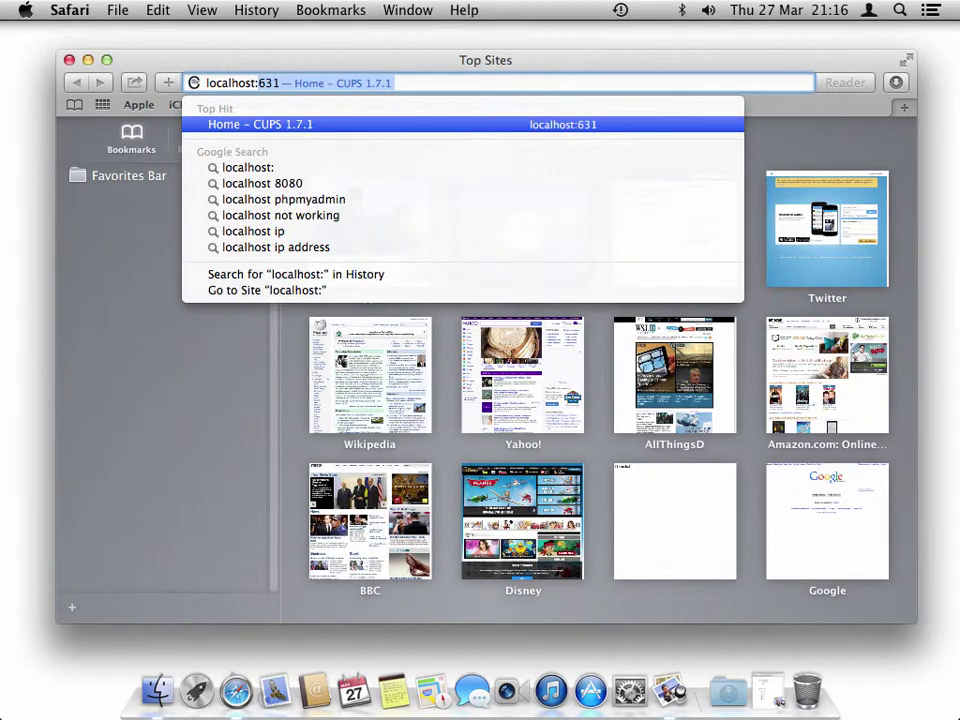
type("631")
key("Return")
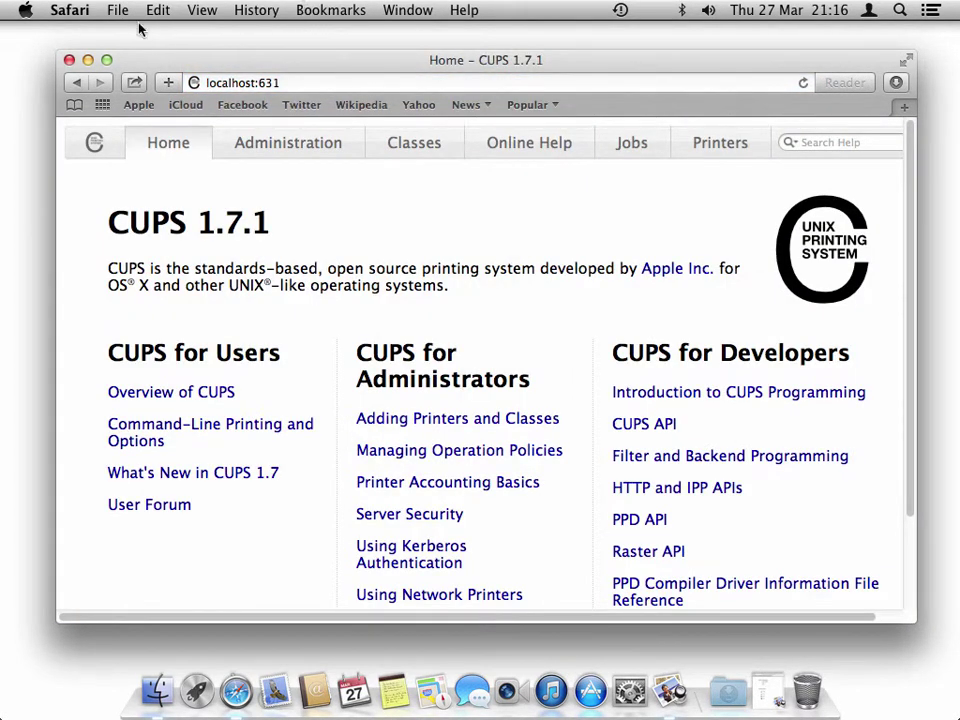
left_click(107, 61)
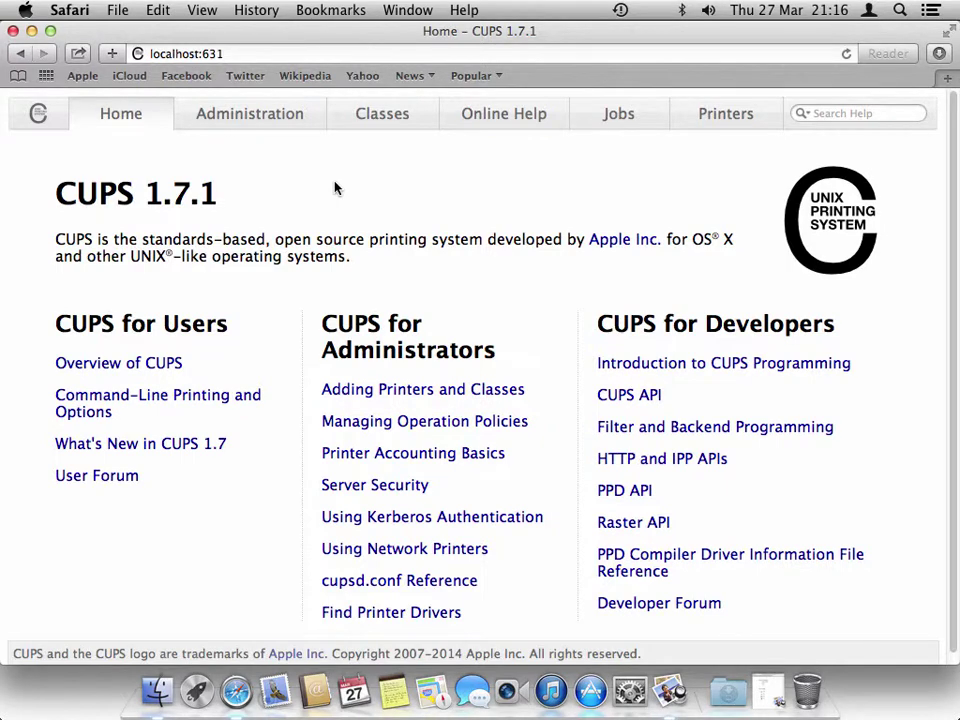
Examine the HP_Color_LaserJet_2600n queue in CUPS, including its connection URL and the available administration actions.
left_click(710, 116)
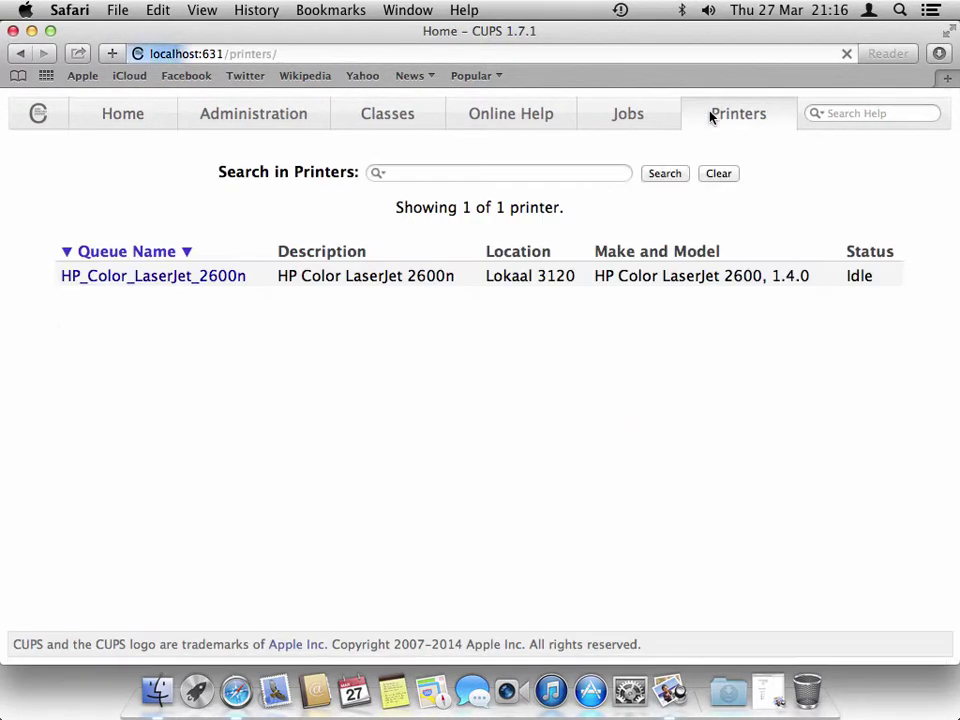
left_click(215, 280)
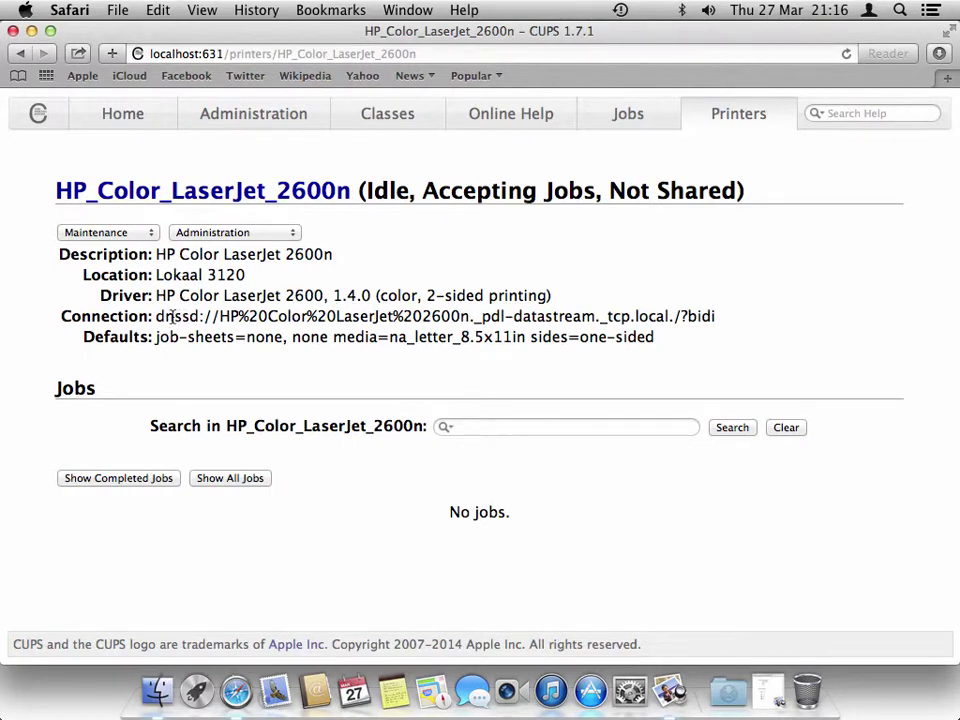
left_click_drag(172, 316, 718, 317)
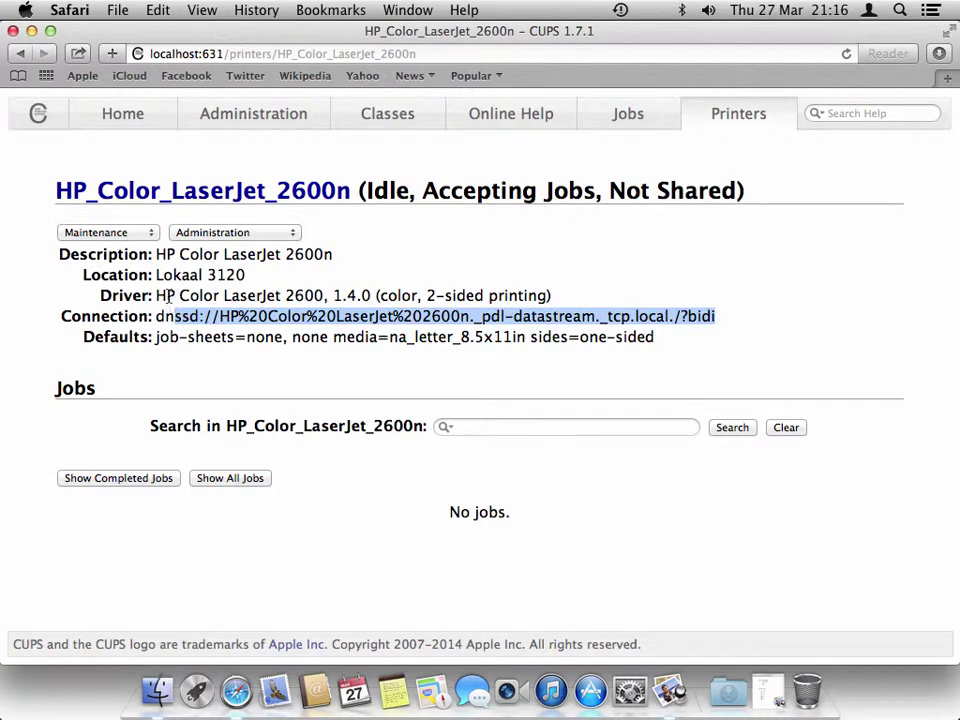
left_click(223, 238)
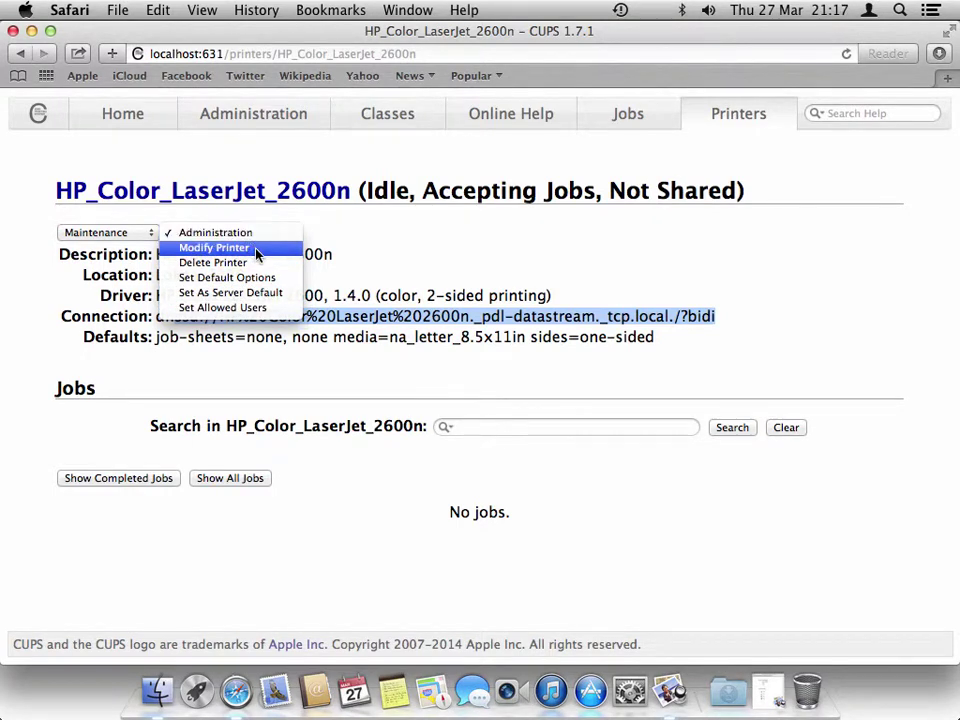
left_click(391, 262)
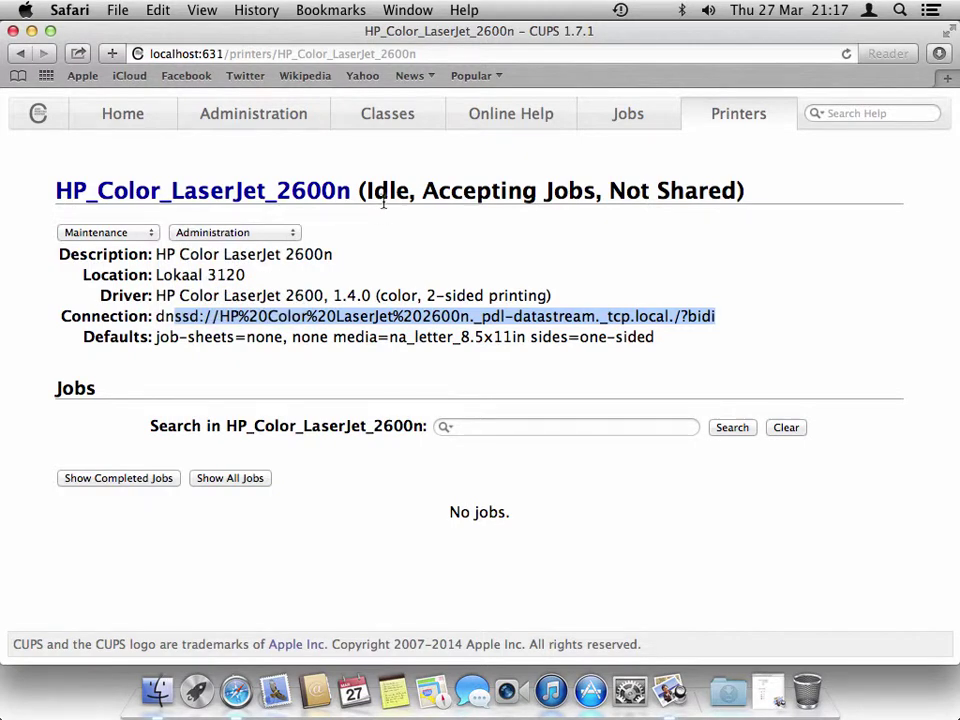
Look through the CUPS Administration, Classes, Online Help and Jobs pages.
left_click(258, 118)
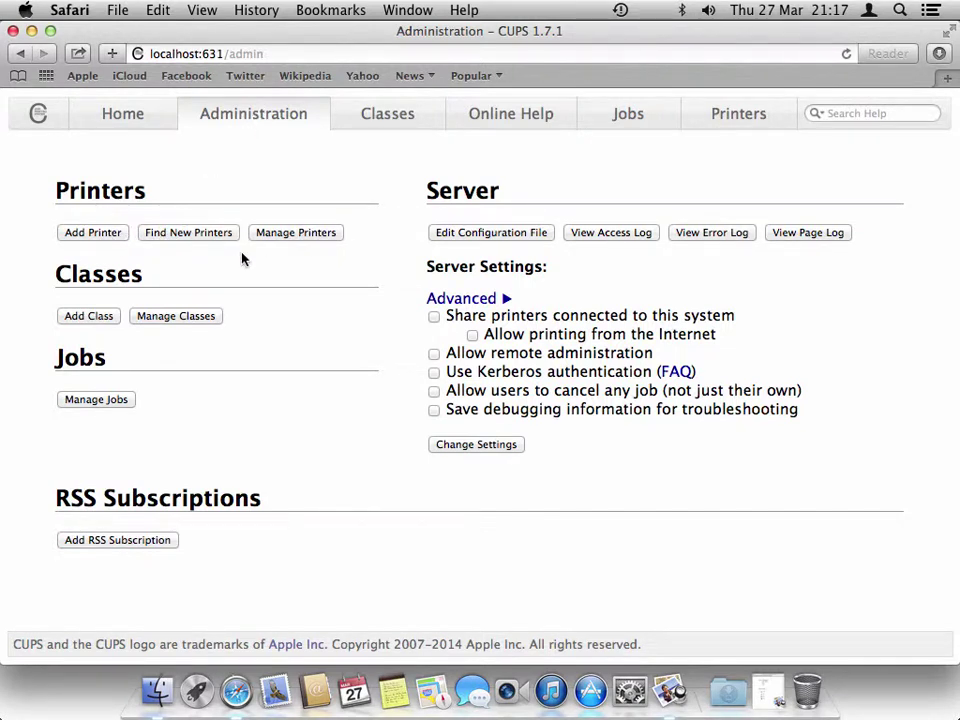
left_click(380, 121)
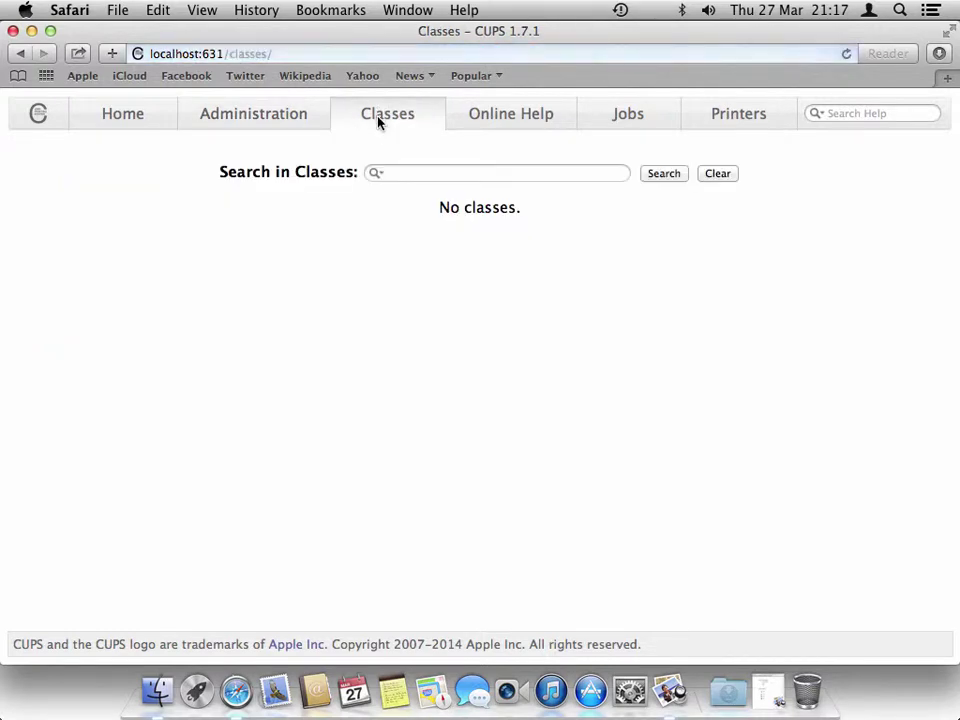
left_click(506, 119)
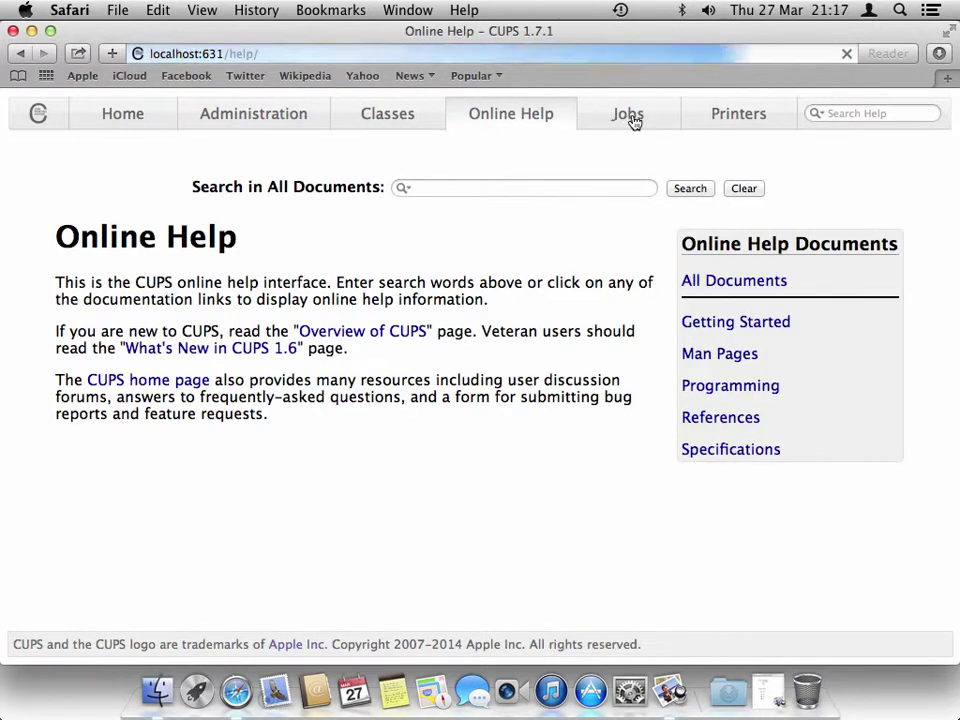
left_click(629, 117)
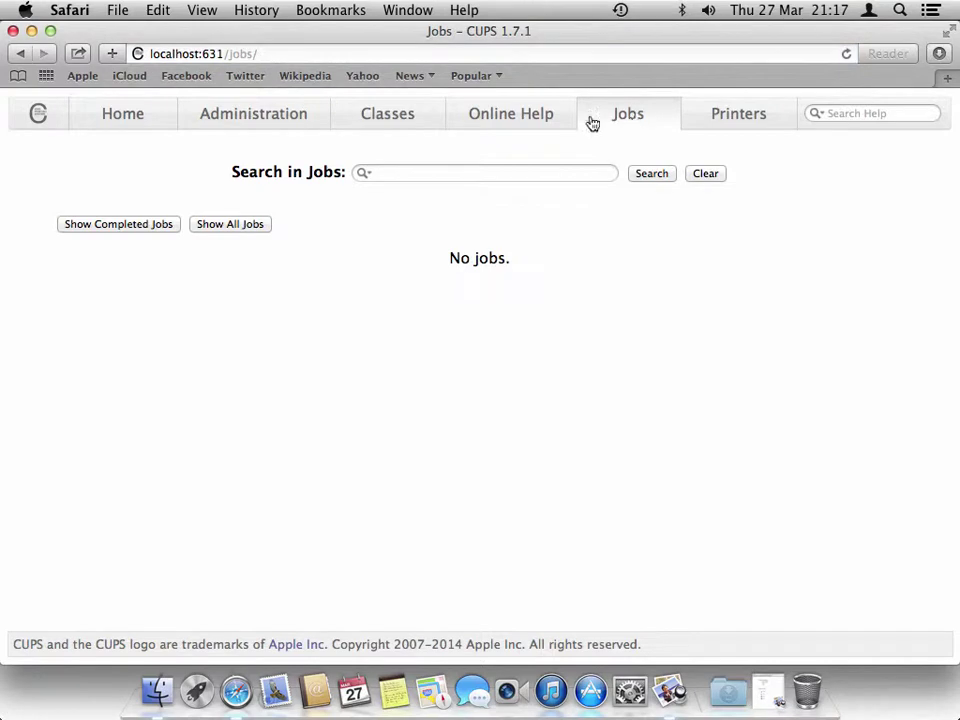